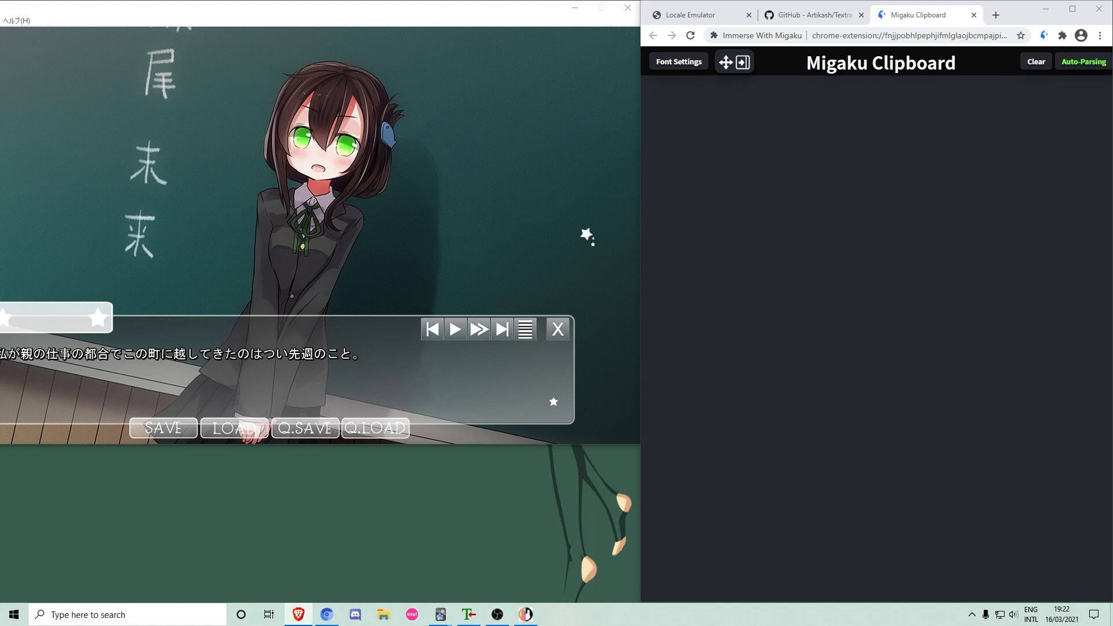
# Step: Advance the visual novel by two lines and look up 面倒 from the captured sentence in the Migaku Dictionary
pyautogui.click(561, 236)
pyautogui.click(561, 236)
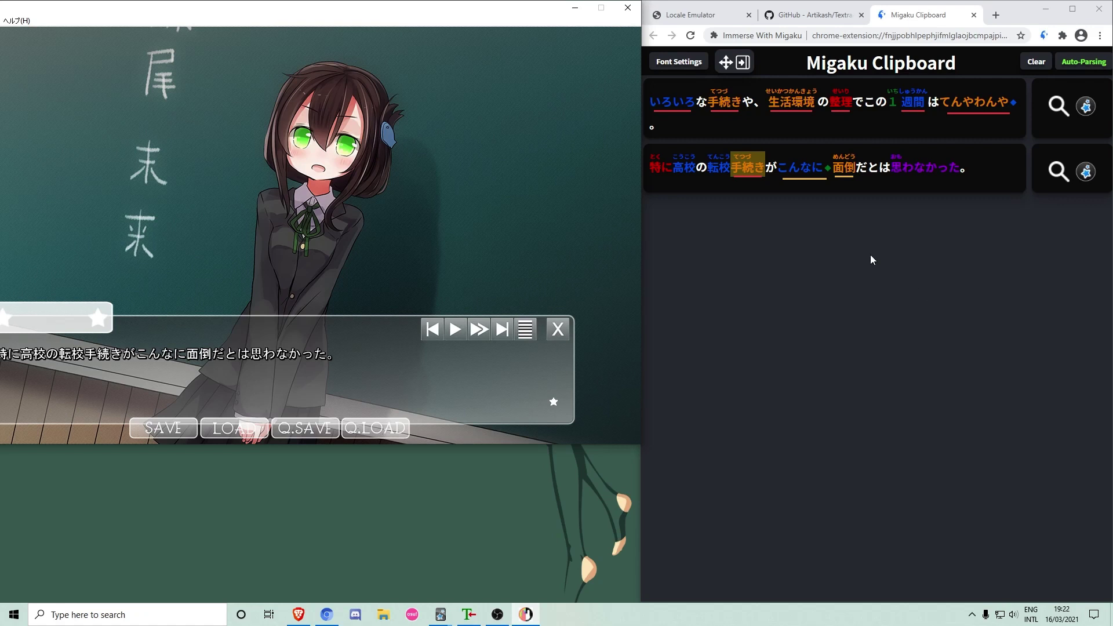
pyautogui.moveTo(844, 167)
pyautogui.click(977, 191)
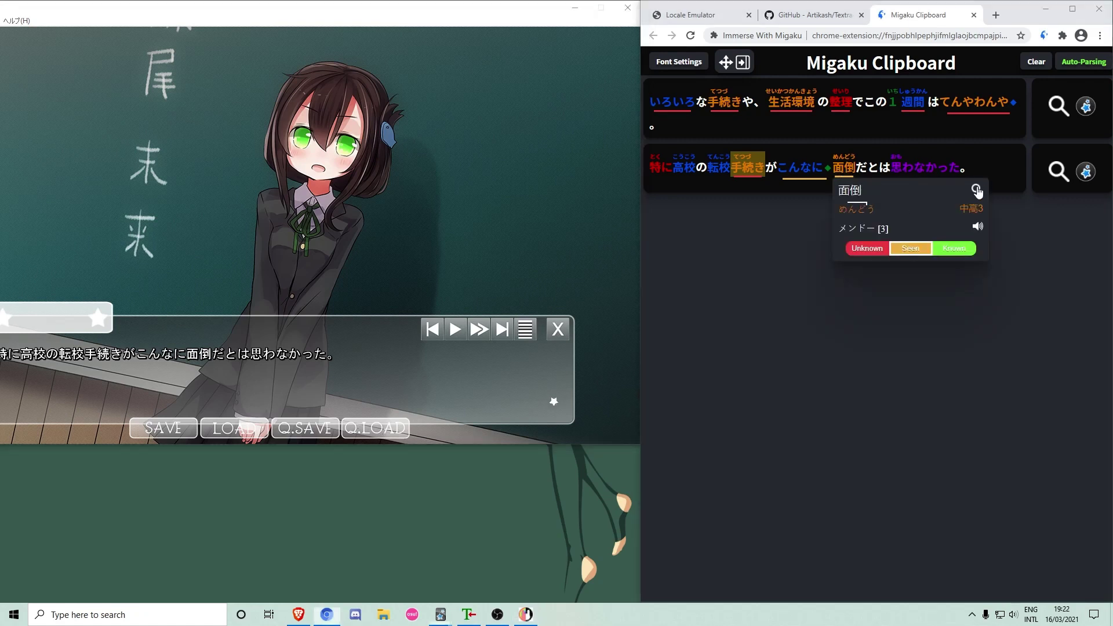
# Step: Look up 思う in the Migaku Dictionary and send the second captured sentence to Anki
pyautogui.moveTo(903, 167)
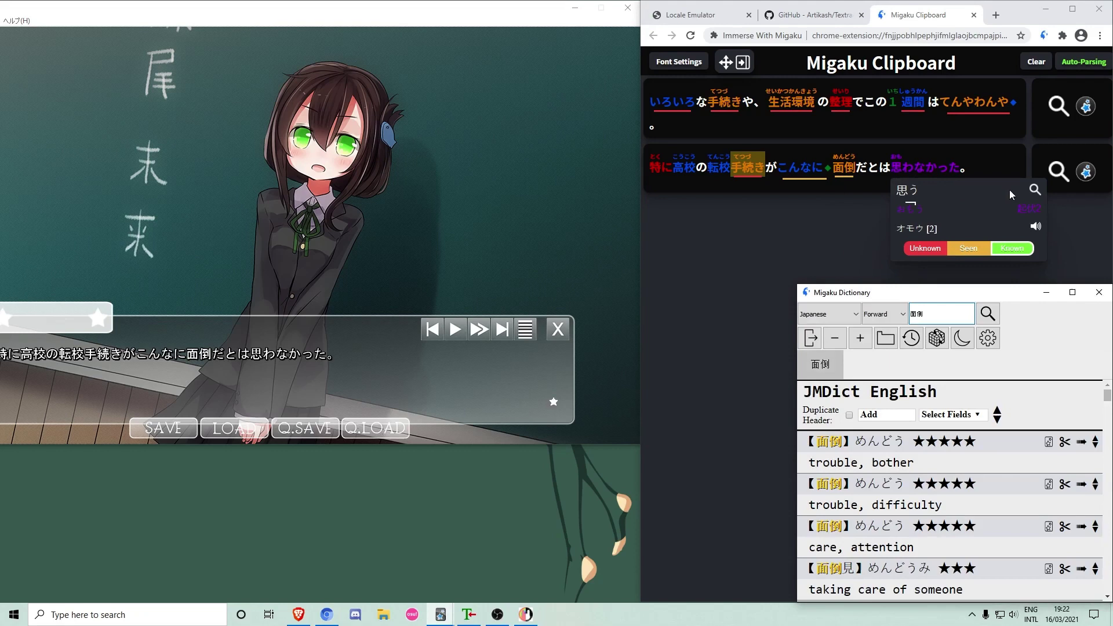
pyautogui.click(1036, 190)
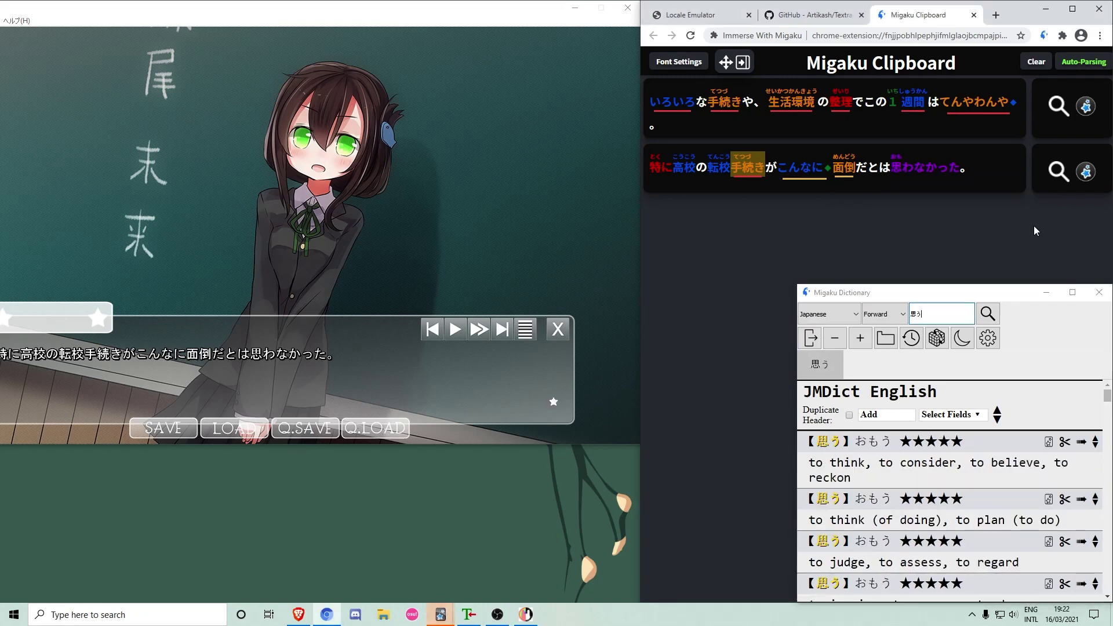
pyautogui.click(1086, 171)
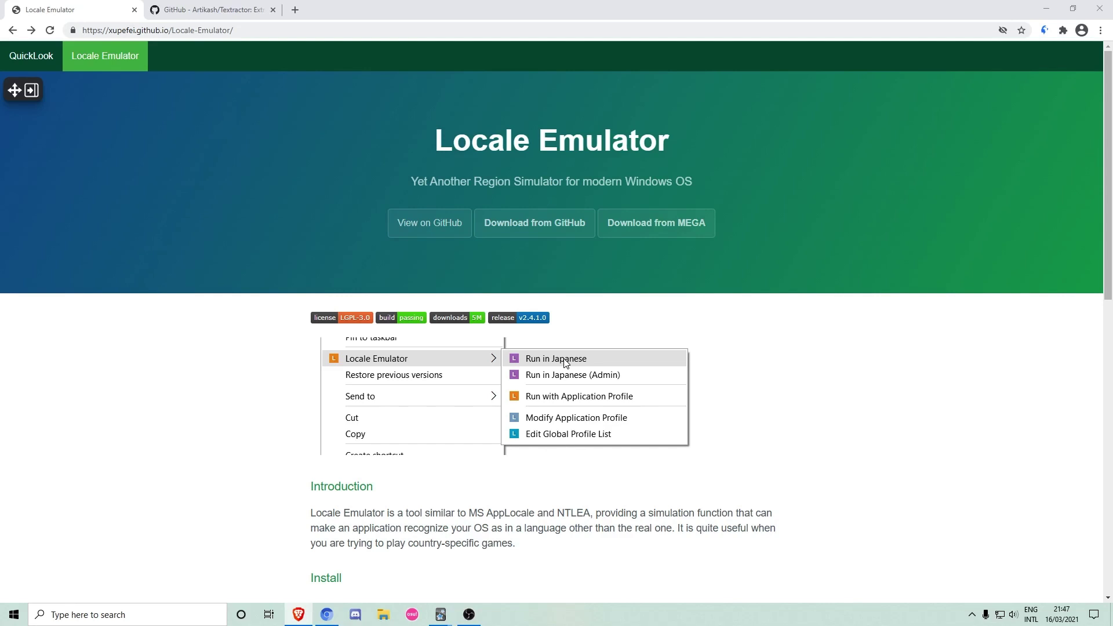
# Step: View the Textractor GitHub page, and launch Textractor from its x86 folder through Locale Emulator in Japanese (Admin)
pyautogui.click(214, 10)
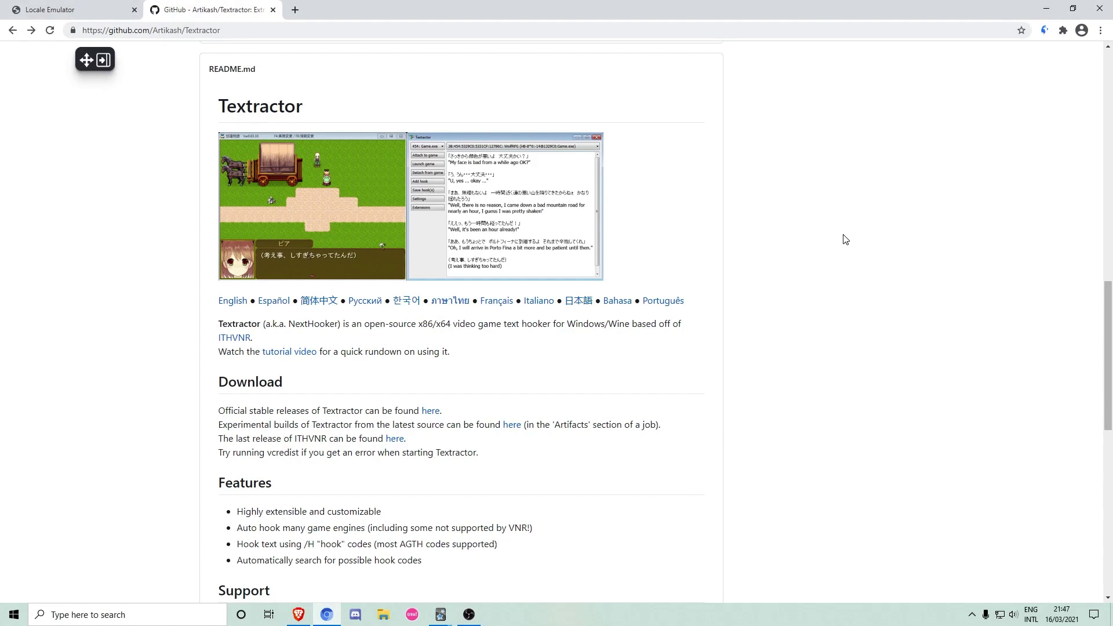
pyautogui.click(1047, 9)
pyautogui.doubleClick(419, 81)
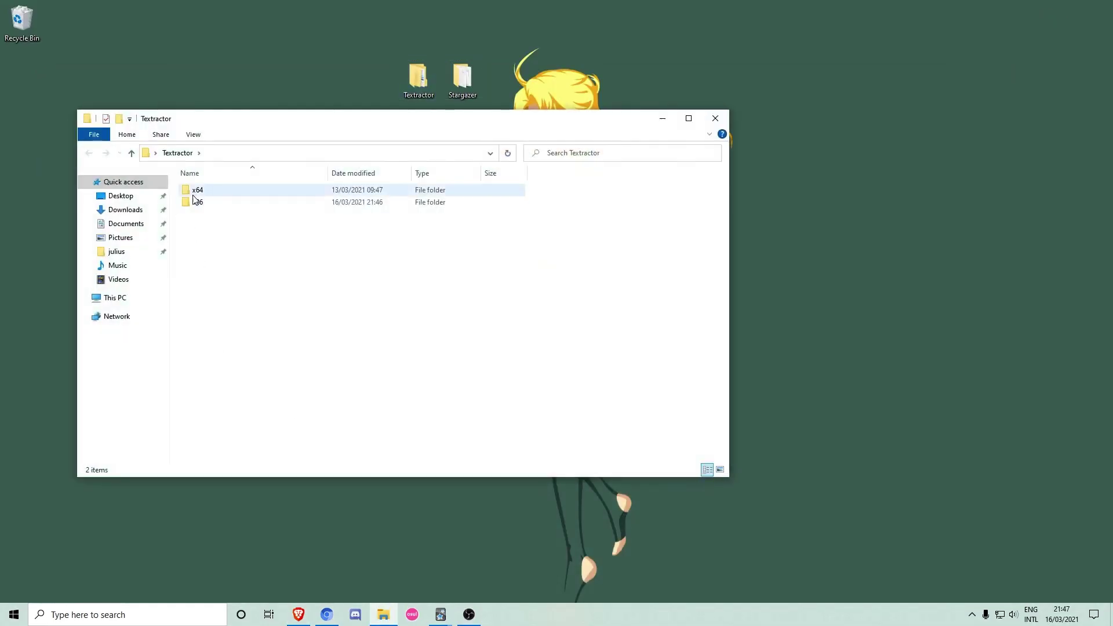
pyautogui.doubleClick(200, 200)
pyautogui.scroll(-2, 261, 390)
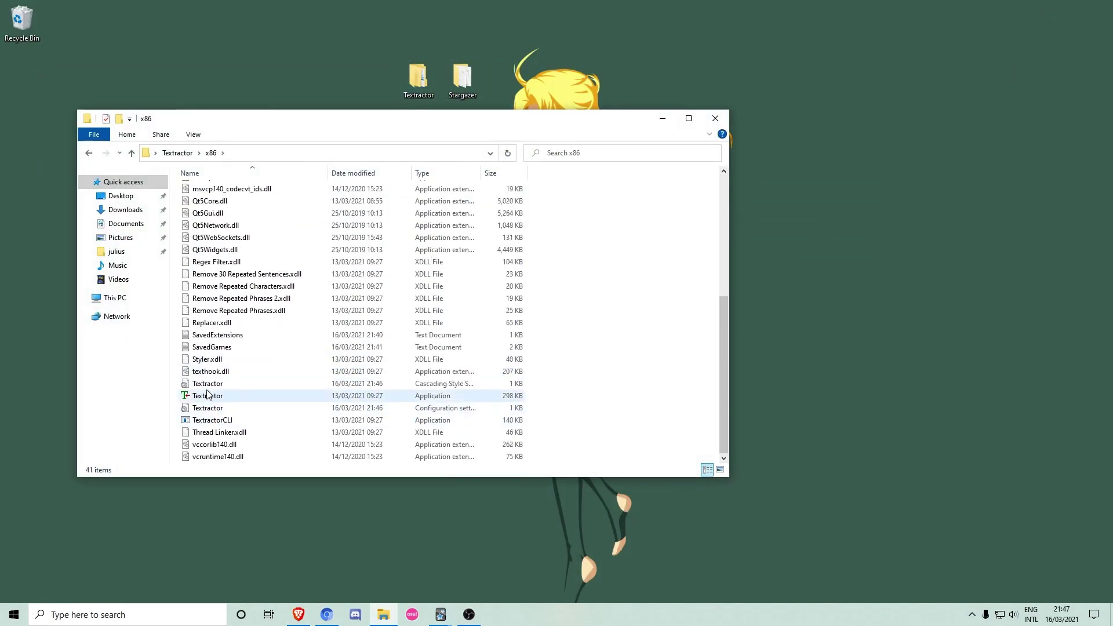
pyautogui.click(245, 399)
pyautogui.rightClick(244, 399)
pyautogui.moveTo(348, 266)
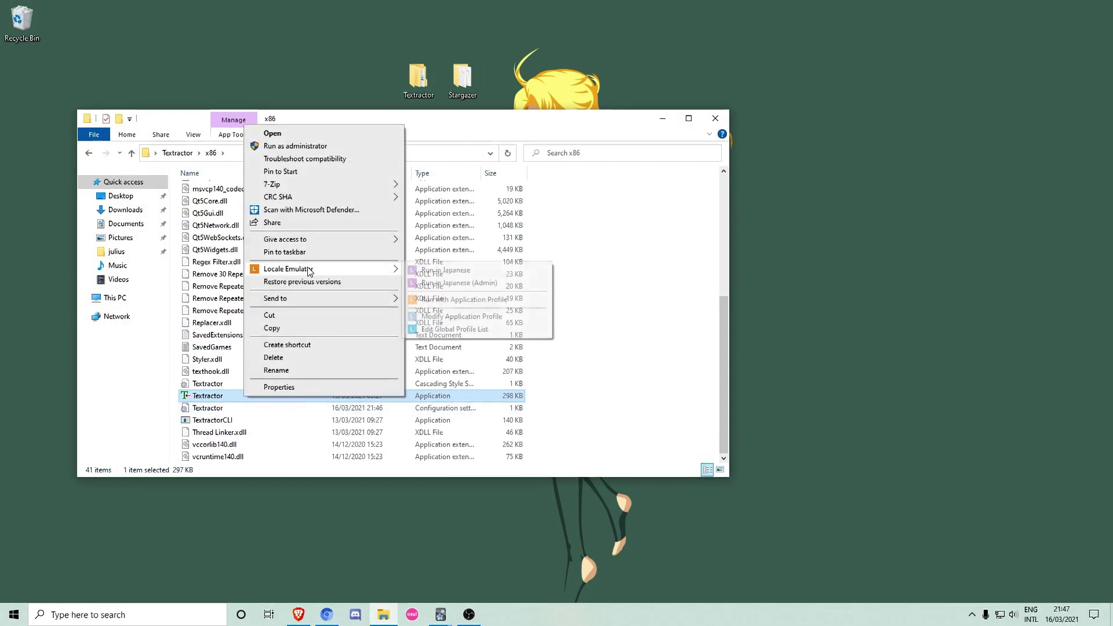
pyautogui.click(475, 284)
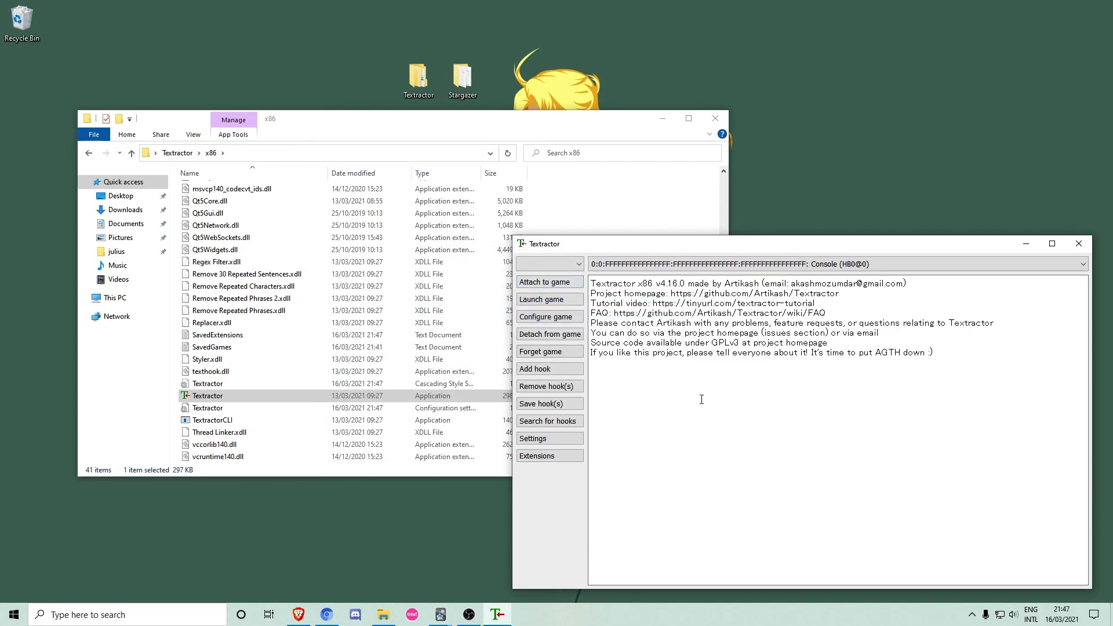
# Step: Close the x86 folder and launch the Stargazer application from its desktop folder through Locale Emulator in Japanese
pyautogui.click(724, 120)
pyautogui.doubleClick(462, 95)
pyautogui.click(209, 445)
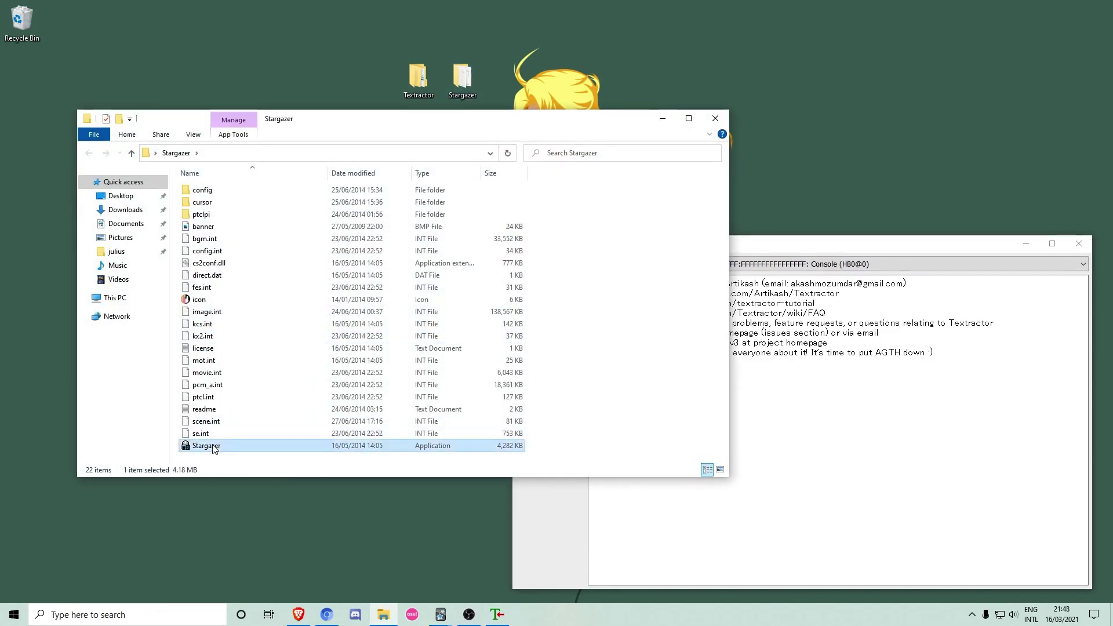
pyautogui.rightClick(212, 445)
pyautogui.moveTo(278, 317)
pyautogui.click(445, 317)
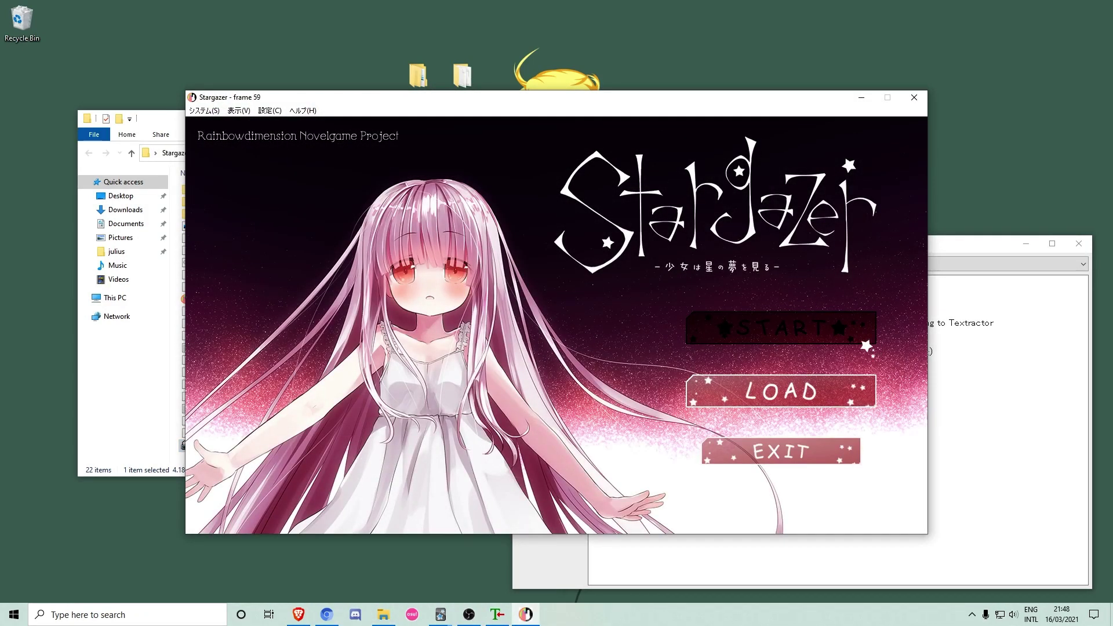
# Step: Move the Stargazer game window to the upper-left area of the screen and minimise the file explorer window
pyautogui.moveTo(684, 99); pyautogui.dragTo(395, 9)
pyautogui.click(651, 123)
pyautogui.click(663, 119)
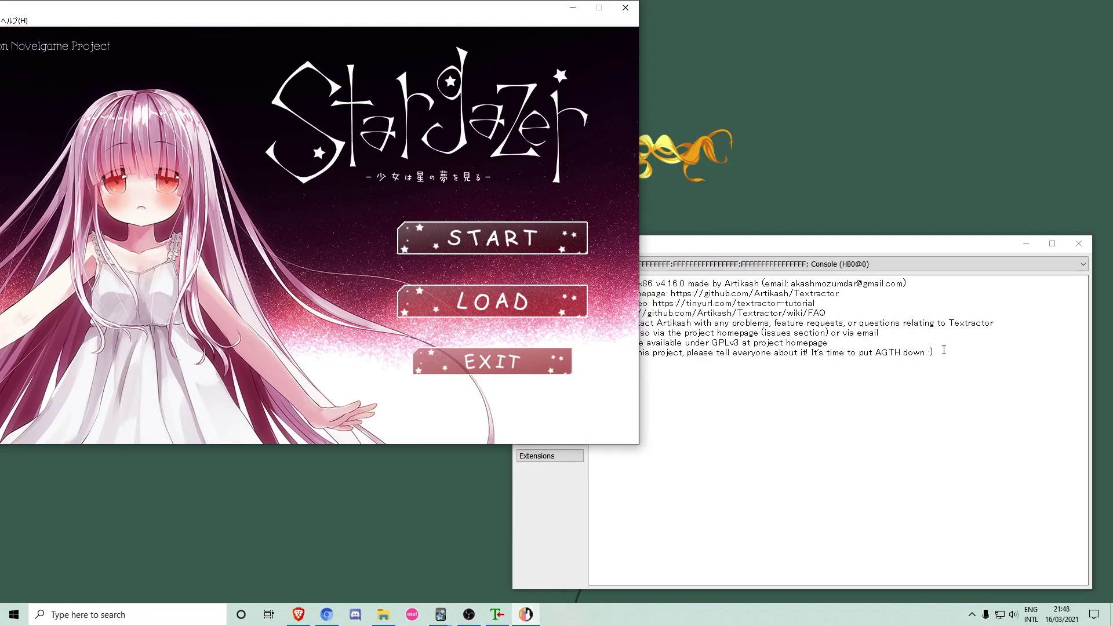
# Step: Attach Textractor to the Stargazer.exe process
pyautogui.click(768, 308)
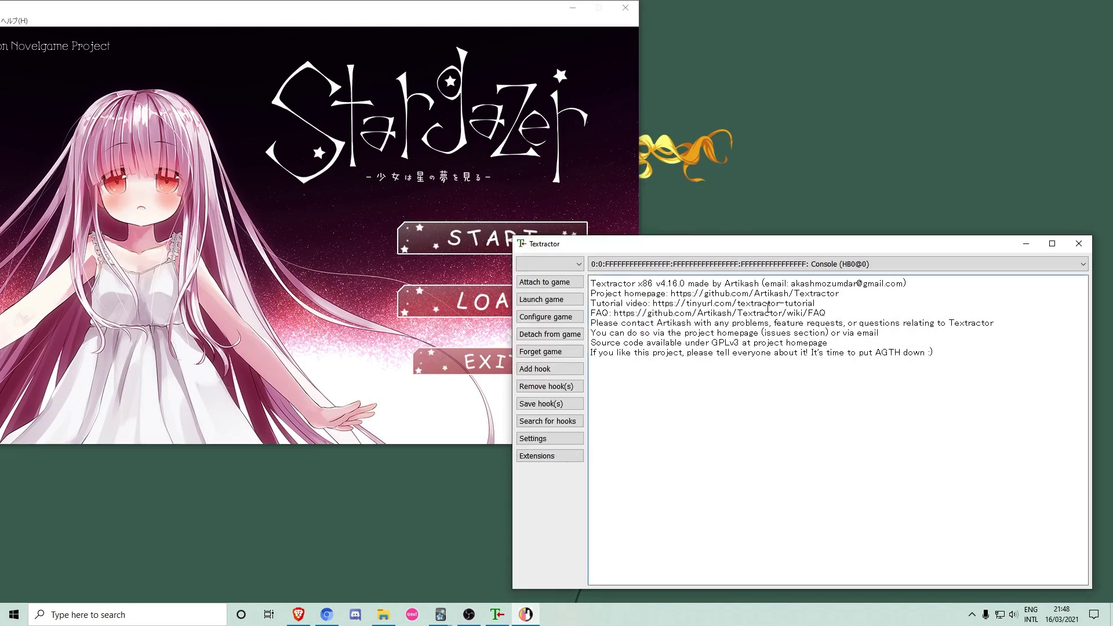
pyautogui.click(545, 282)
pyautogui.click(925, 425)
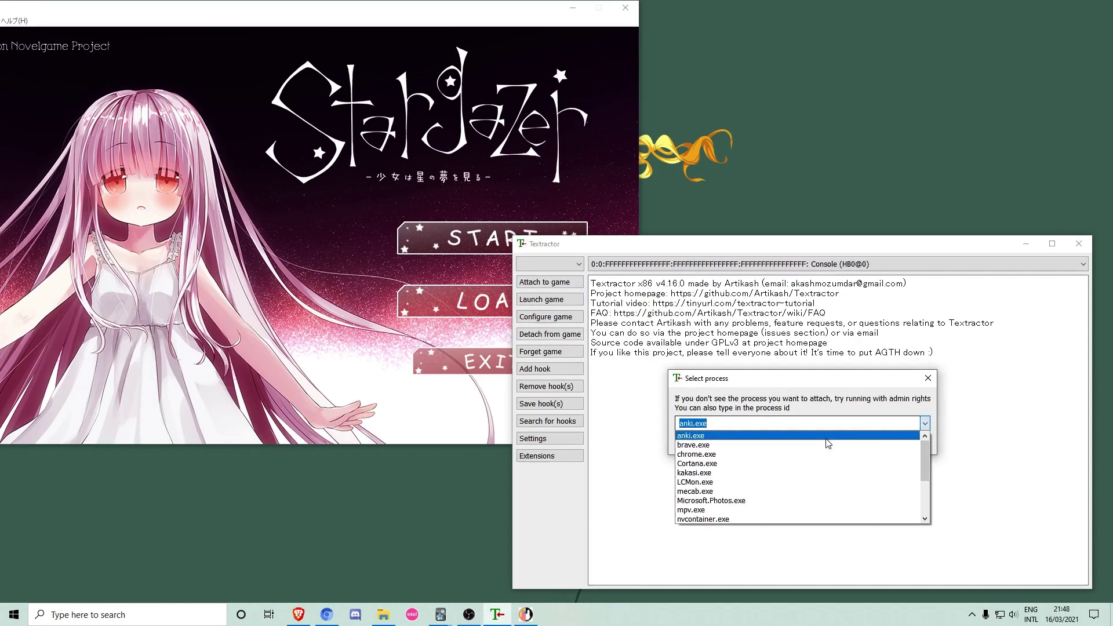
pyautogui.click(775, 490)
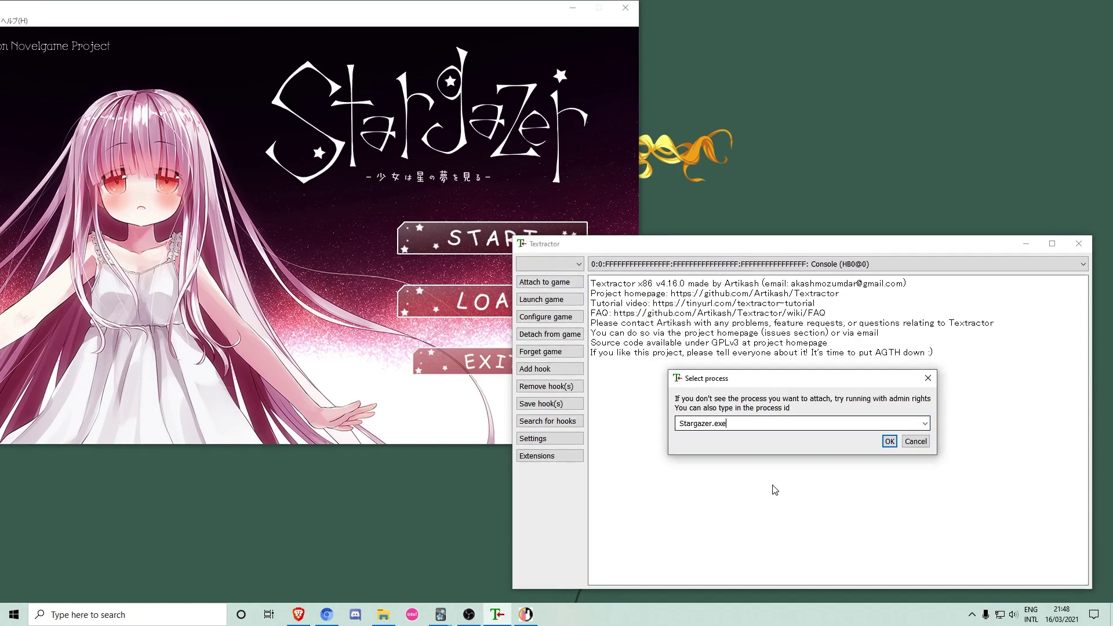
pyautogui.click(889, 441)
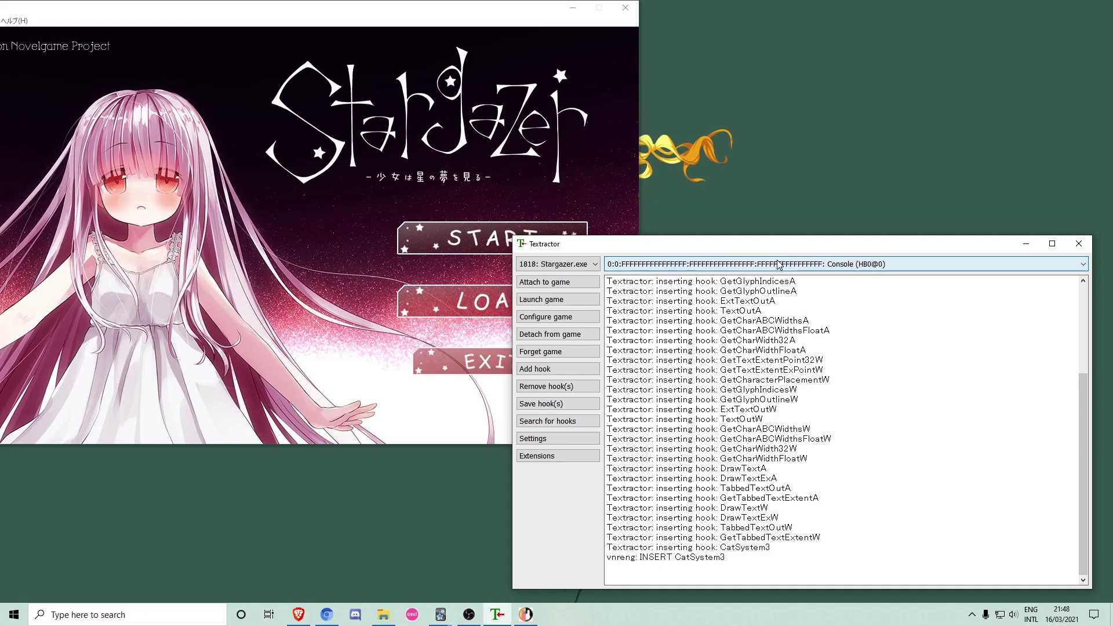
# Step: Start a new game in Stargazer and choose the GetGlyphOutlineA text thread in Textractor
pyautogui.click(454, 231)
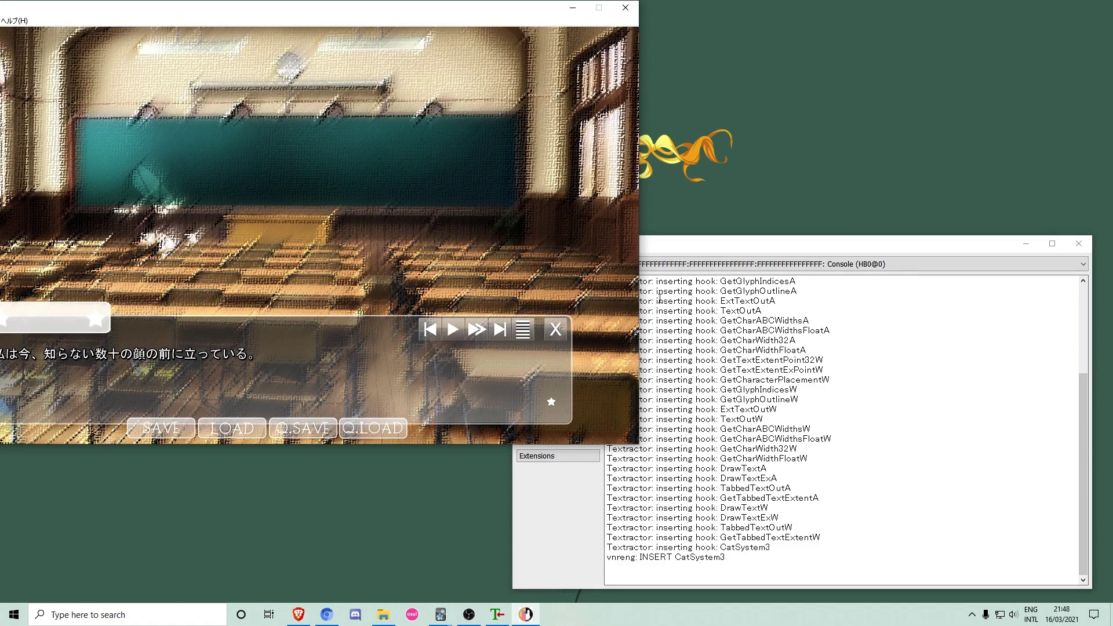
pyautogui.click(861, 265)
pyautogui.click(956, 352)
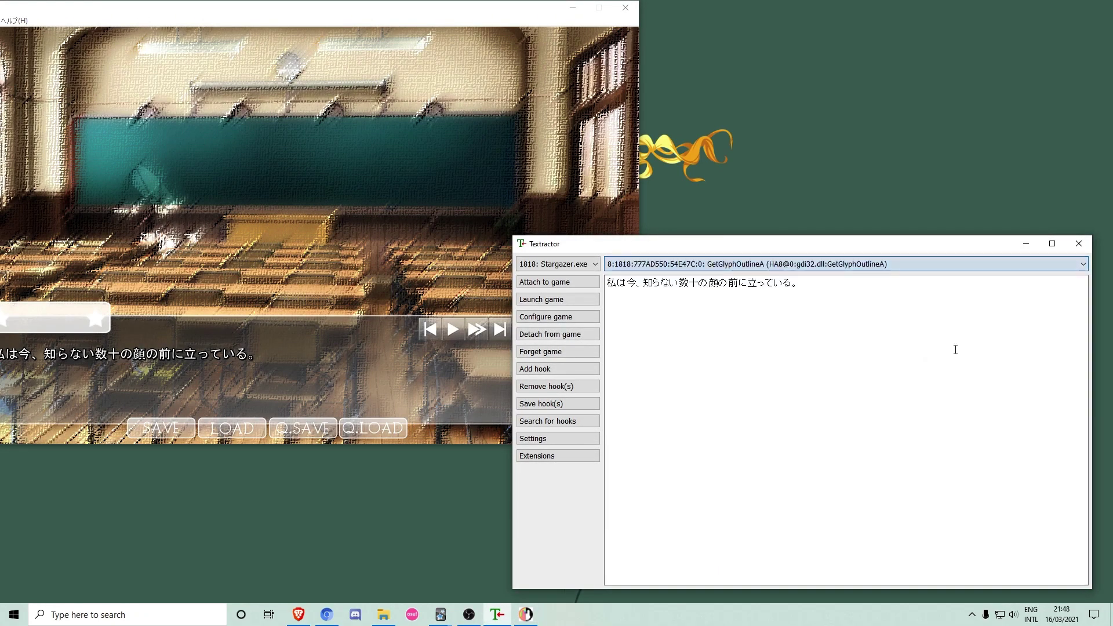
pyautogui.click(956, 350)
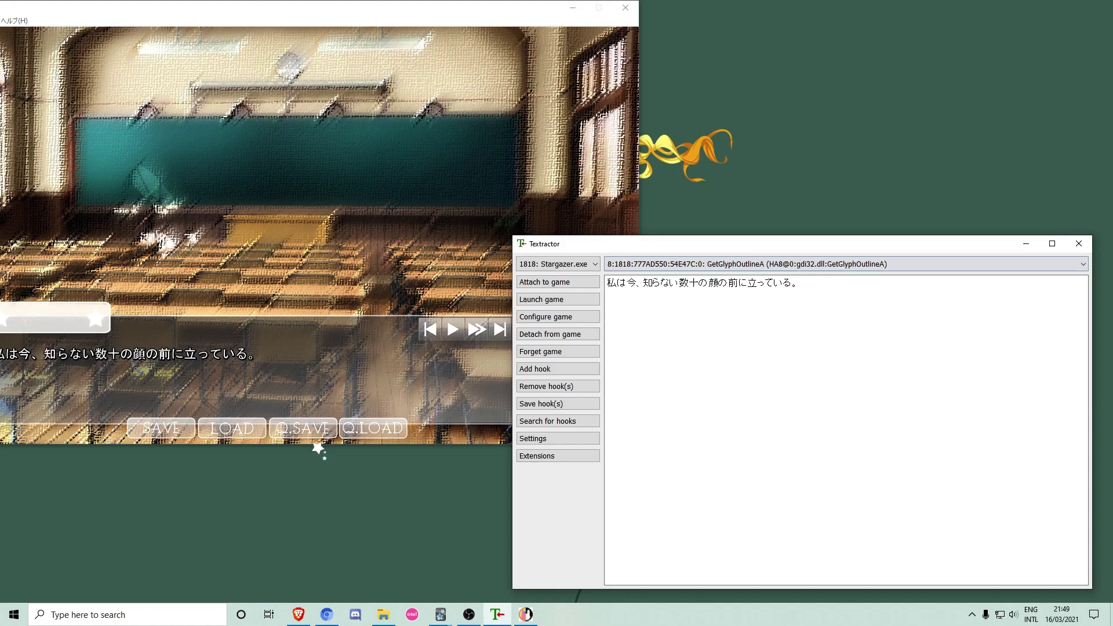
# Step: Switch to Chrome, open Migaku Clipboard from the Migaku extension, and snap the browser to the right of the screen
pyautogui.click(327, 614)
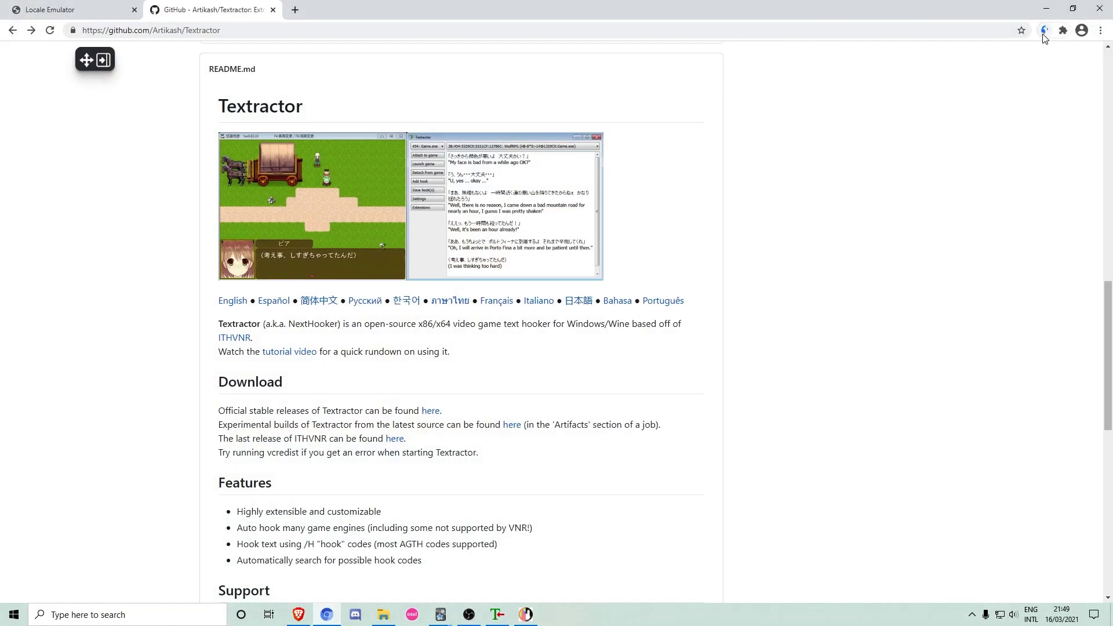
pyautogui.click(1045, 30)
pyautogui.click(978, 96)
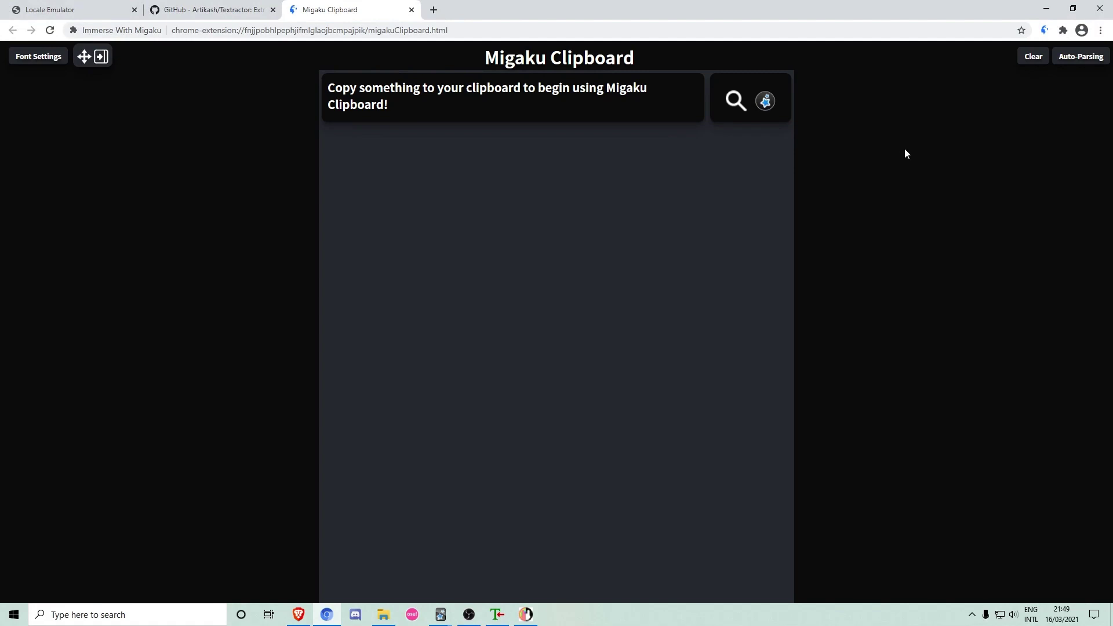
pyautogui.press('super+Right')
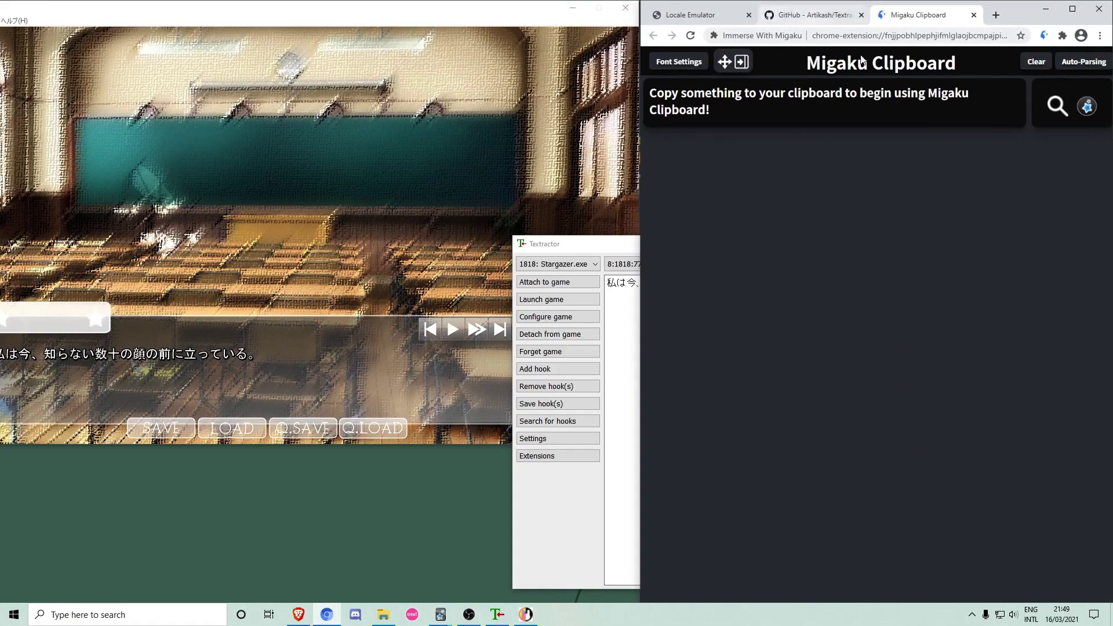
# Step: Advance the Stargazer dialogue several lines to capture its sentences in Migaku Clipboard
pyautogui.click(411, 186)
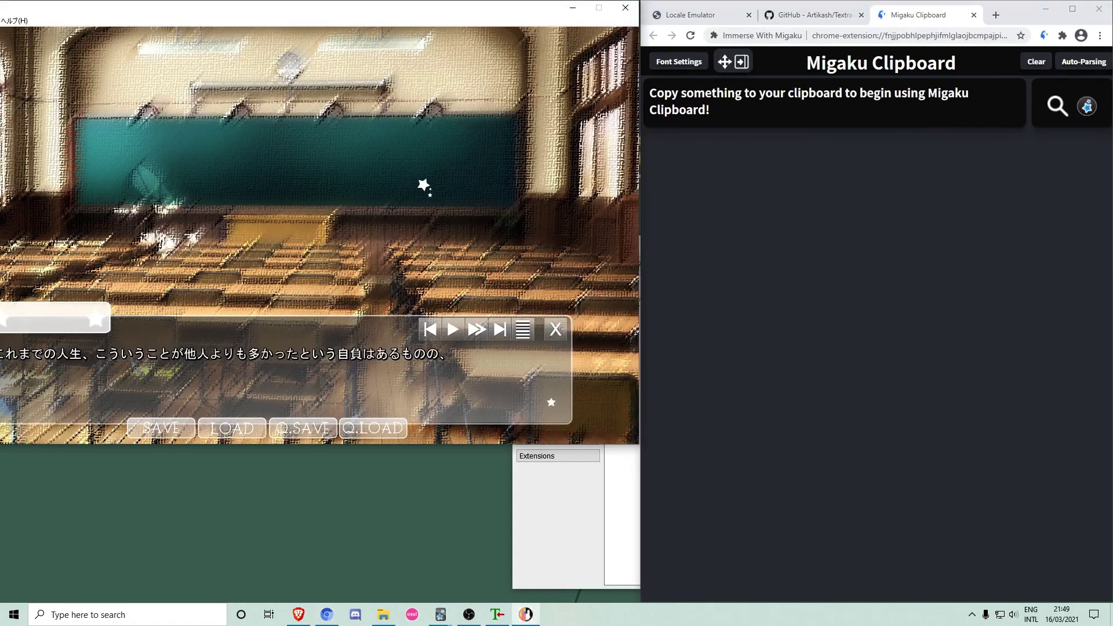
pyautogui.click(425, 186)
pyautogui.click(424, 186)
pyautogui.click(424, 185)
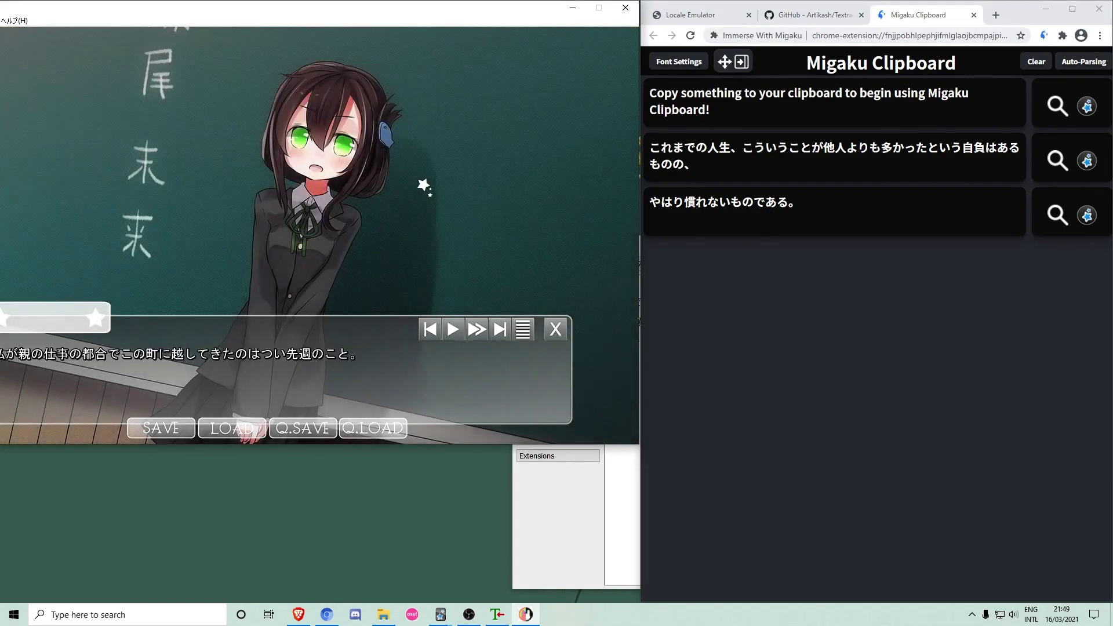
pyautogui.click(424, 185)
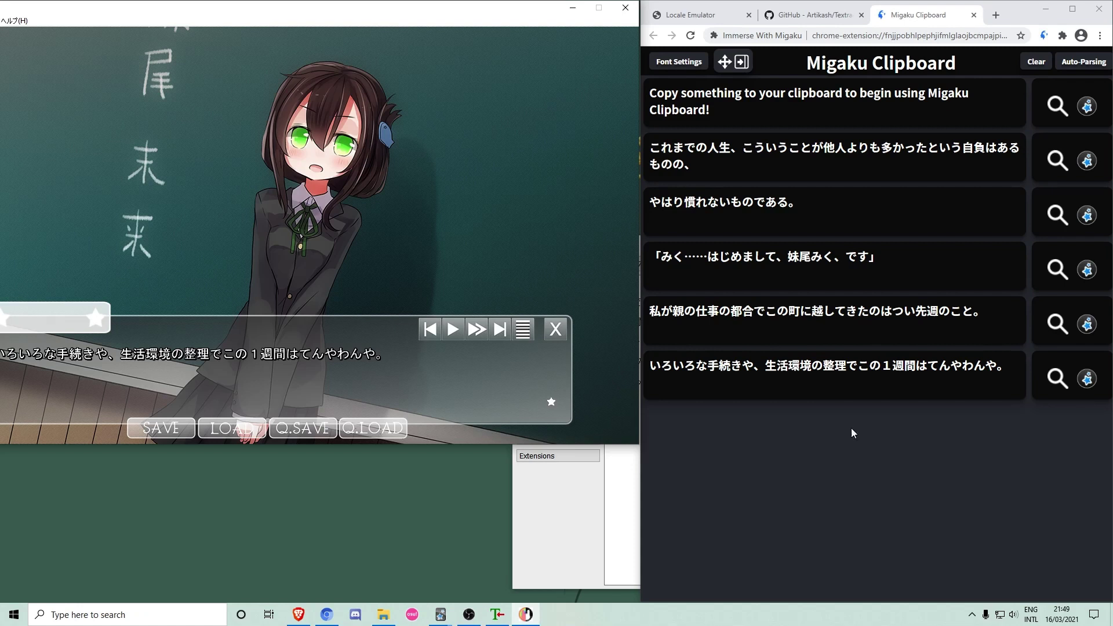
# Step: Clear the captured sentences in Migaku Clipboard and enable Auto-Parsing
pyautogui.click(1036, 61)
pyautogui.click(1084, 63)
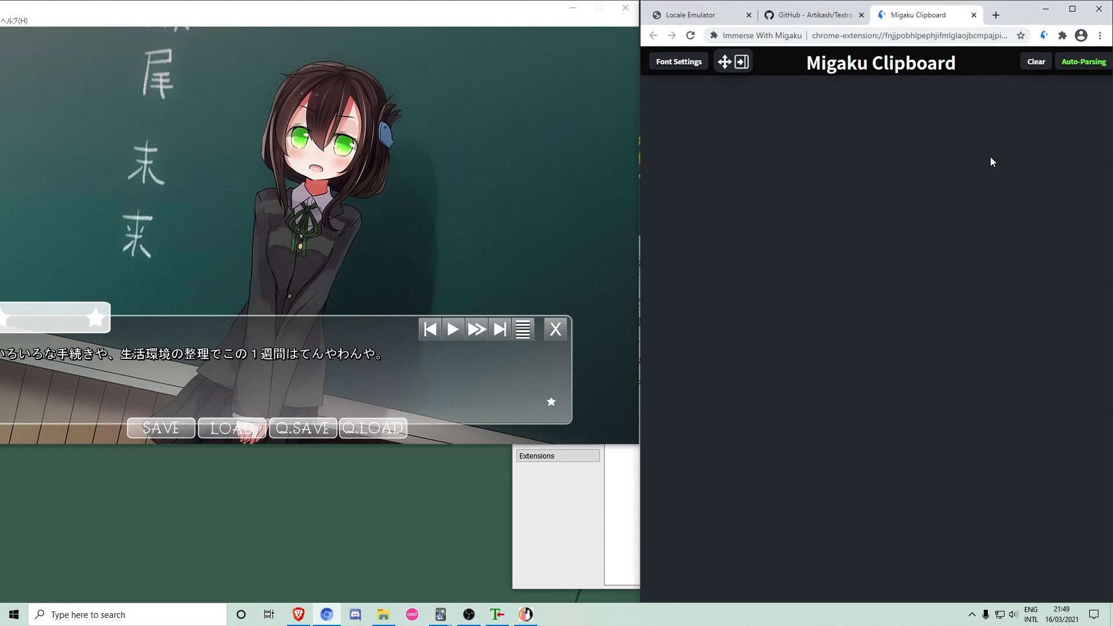
# Step: View the Migaku toolbar's options in a maximised window, restore the side-by-side layout, and advance the game a few lines
pyautogui.doubleClick(1026, 14)
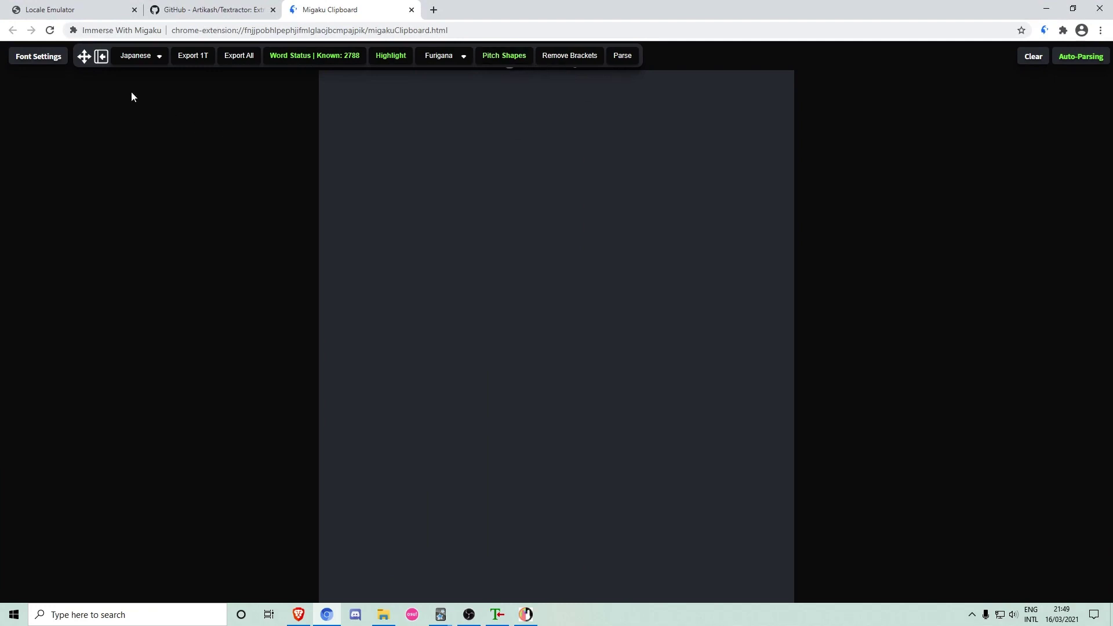
pyautogui.click(108, 60)
pyautogui.press('super+Right')
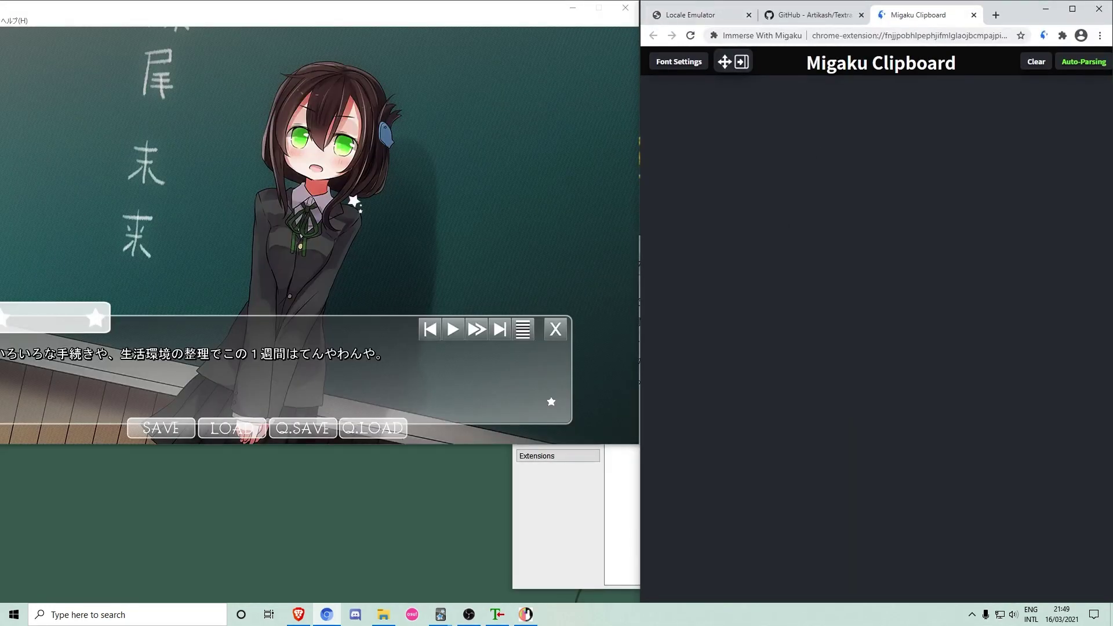
pyautogui.click(325, 383)
pyautogui.click(325, 382)
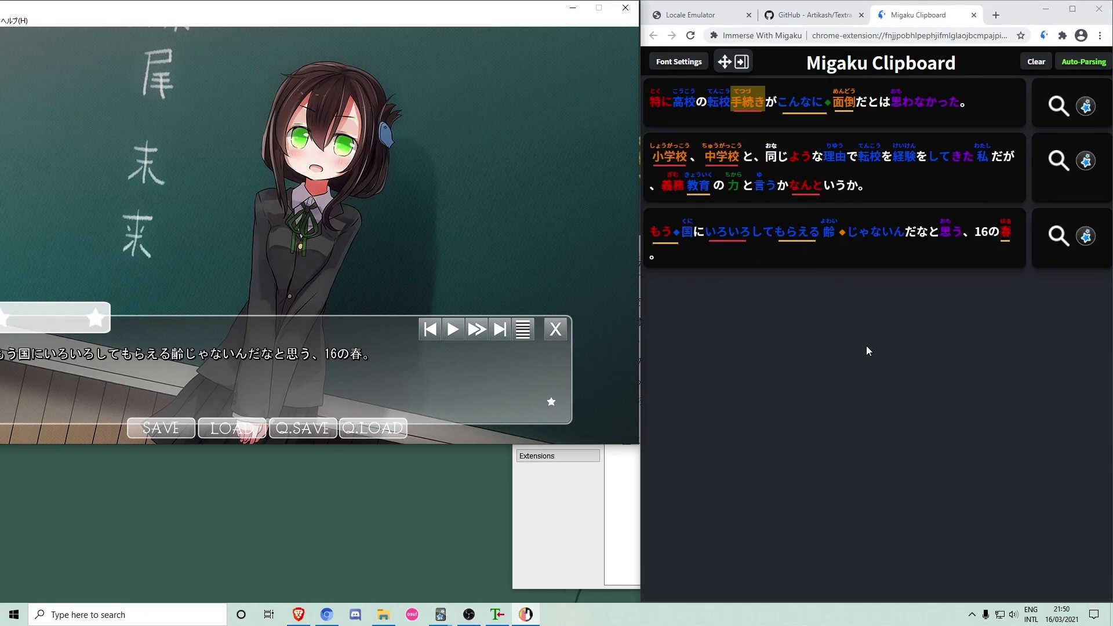
# Step: Set the Migaku Clipboard's Japanese font to kouzanC with a font size of 60 in the font settings
pyautogui.click(679, 62)
pyautogui.scroll(-4, 982, 380)
pyautogui.click(806, 396)
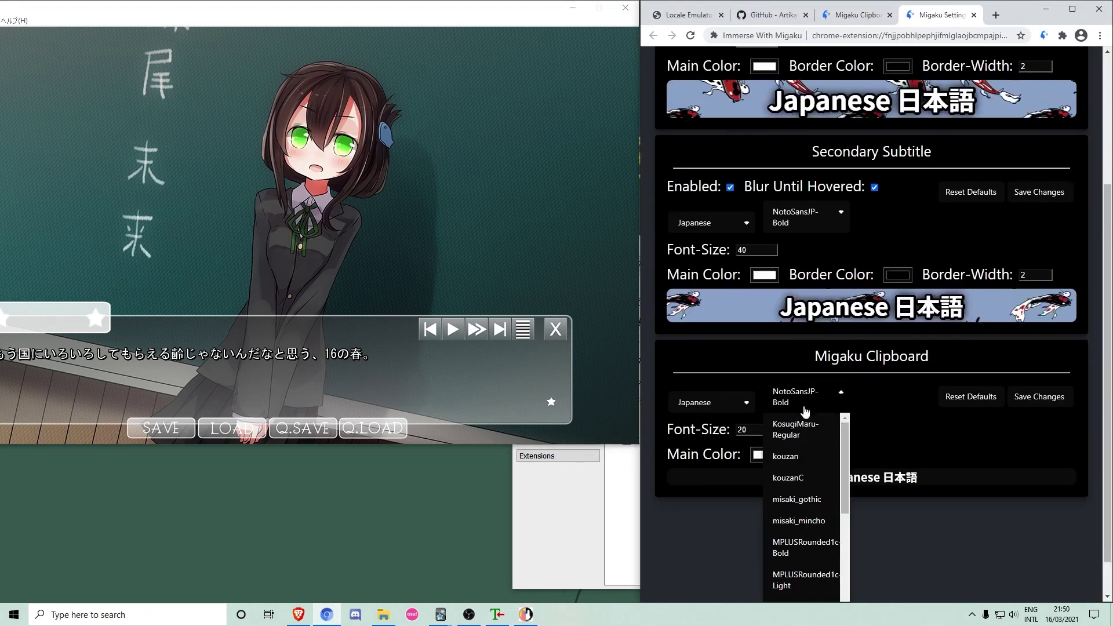
pyautogui.click(787, 479)
pyautogui.click(760, 435)
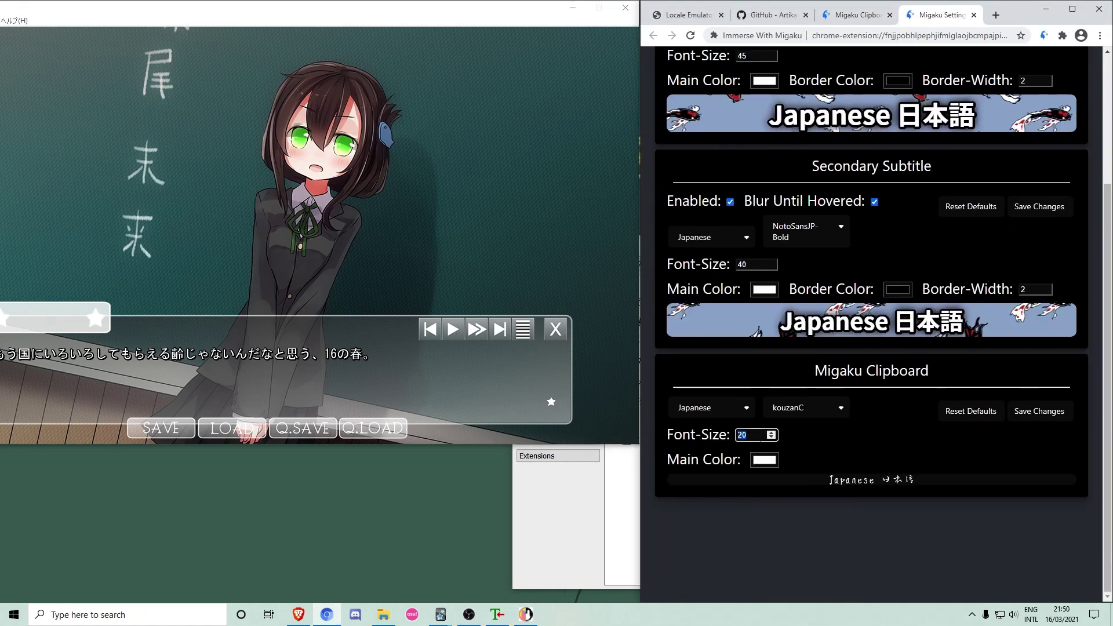
# Step: Set the Migaku Clipboard main colour to red (RGB 199, 26, 26), save the changes, and close the settings
pyautogui.click(774, 461)
pyautogui.click(866, 327)
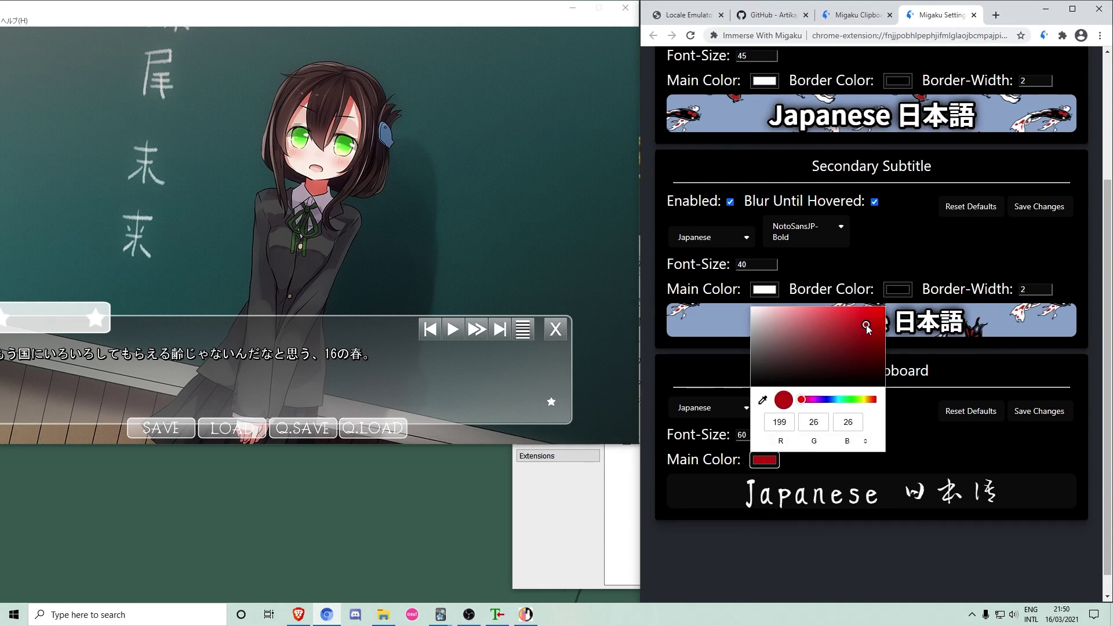
pyautogui.click(919, 447)
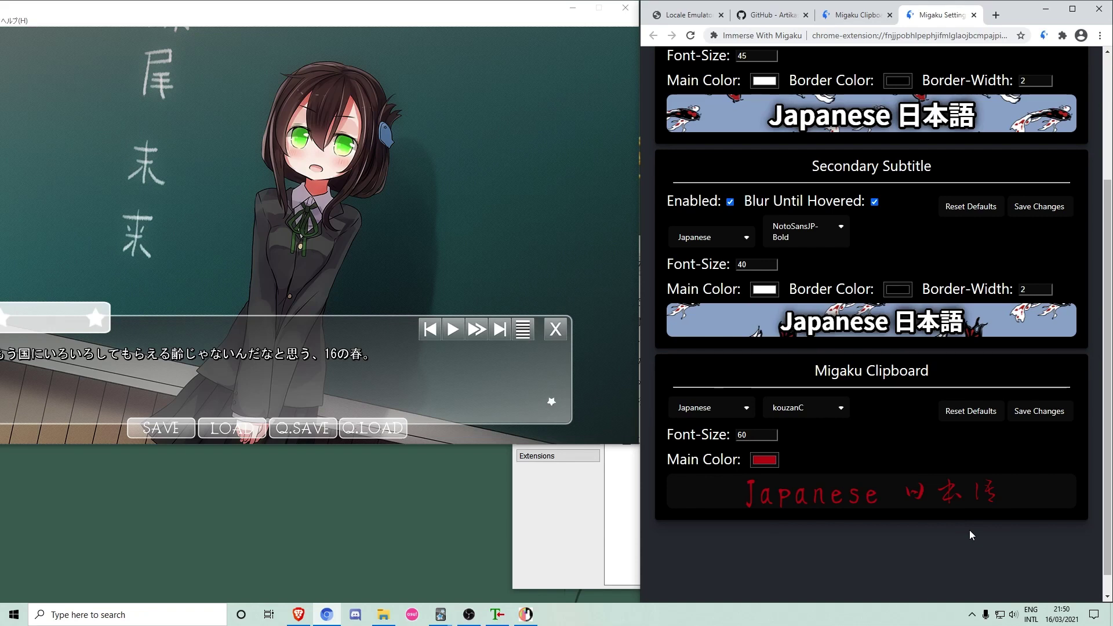
pyautogui.click(1025, 422)
pyautogui.click(974, 16)
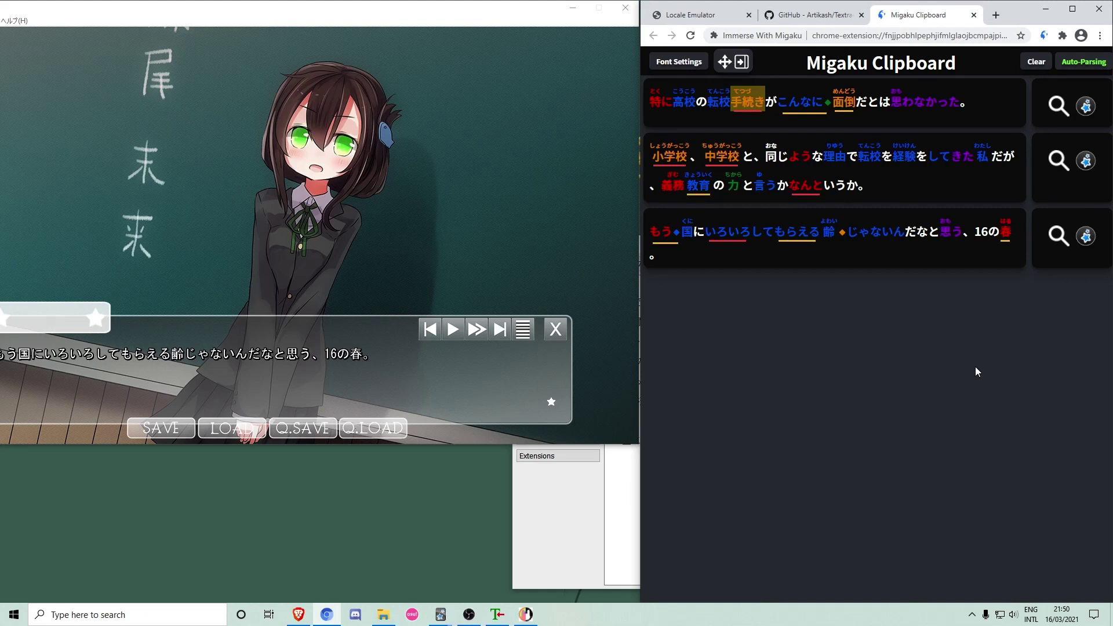
# Step: Look up words from the three captured sentences in the Migaku Dictionary, including 小学校, 中学校, いろいろ, もらえる, なんと and 私
pyautogui.click(1057, 106)
pyautogui.click(1058, 165)
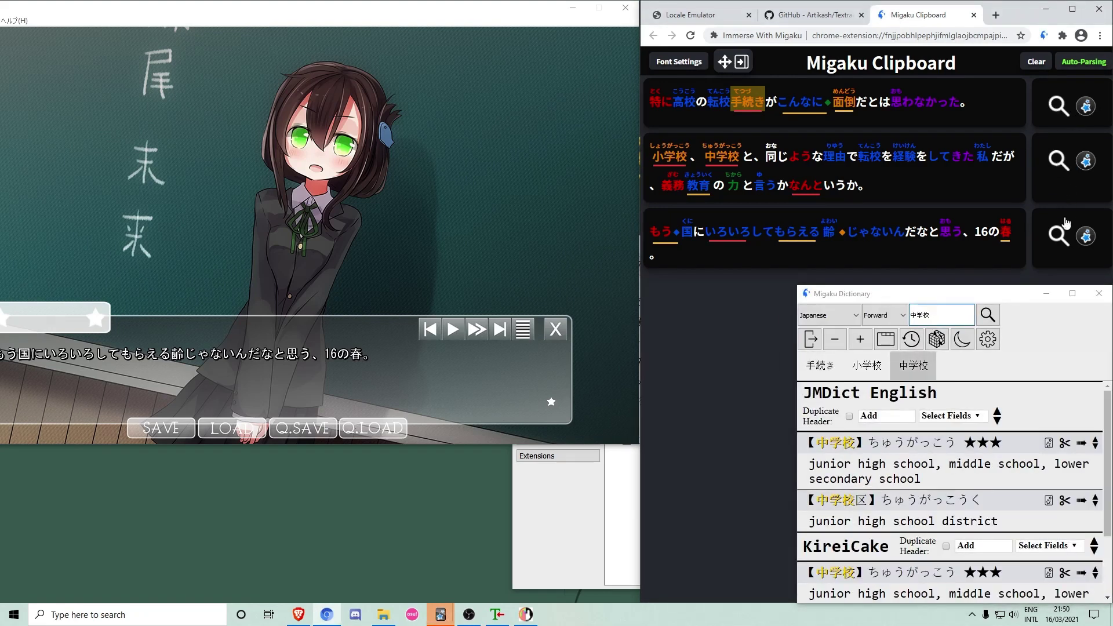
pyautogui.click(1057, 236)
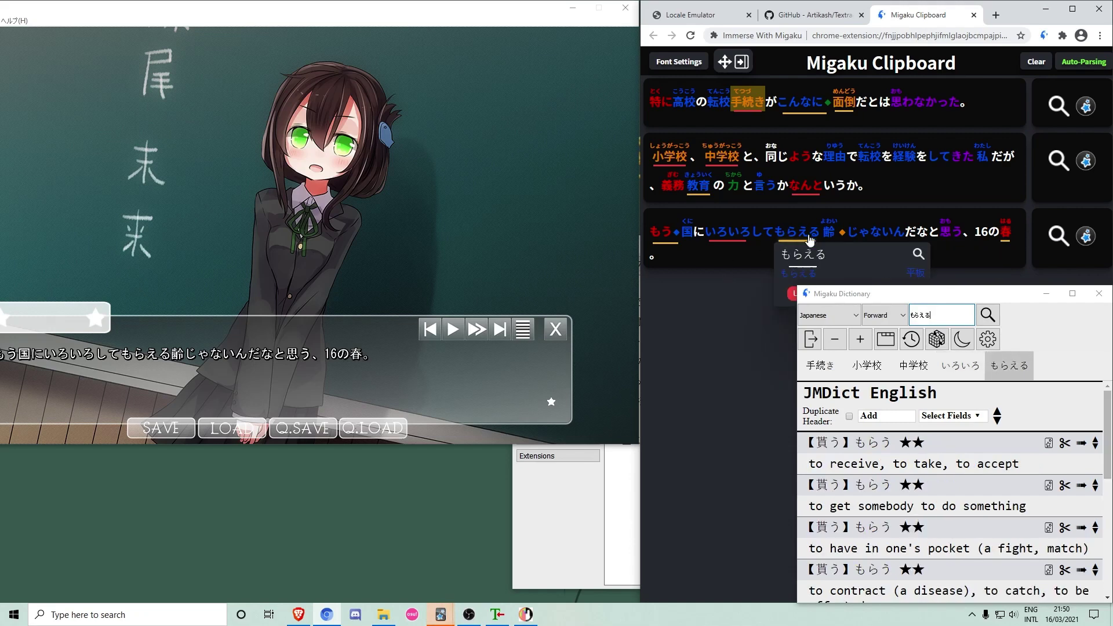
pyautogui.moveTo(829, 241)
pyautogui.moveTo(806, 187)
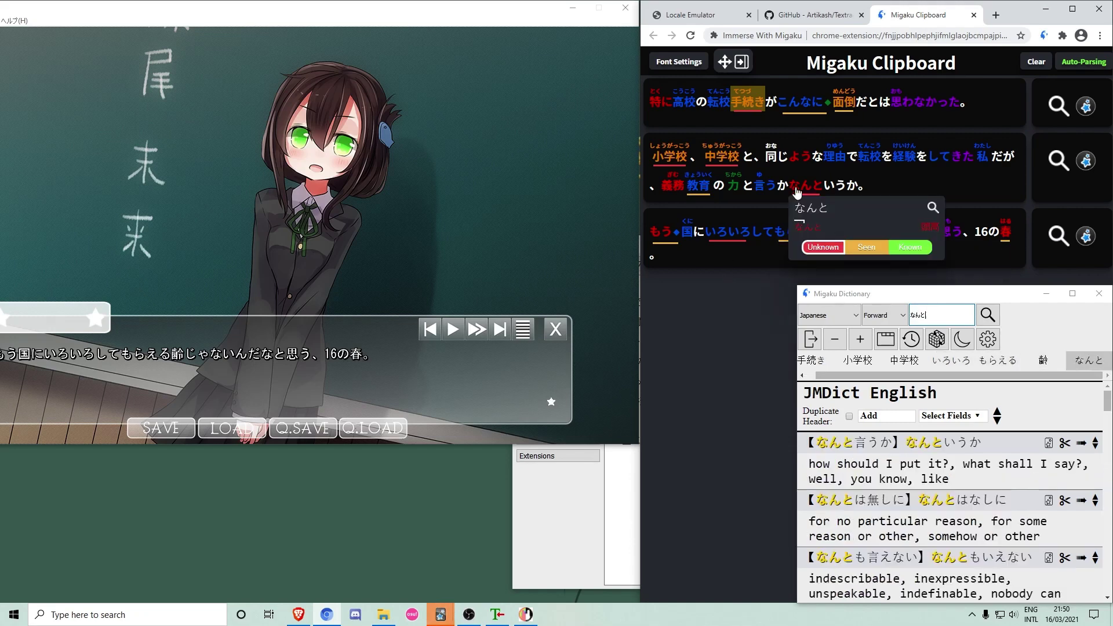
pyautogui.moveTo(986, 164)
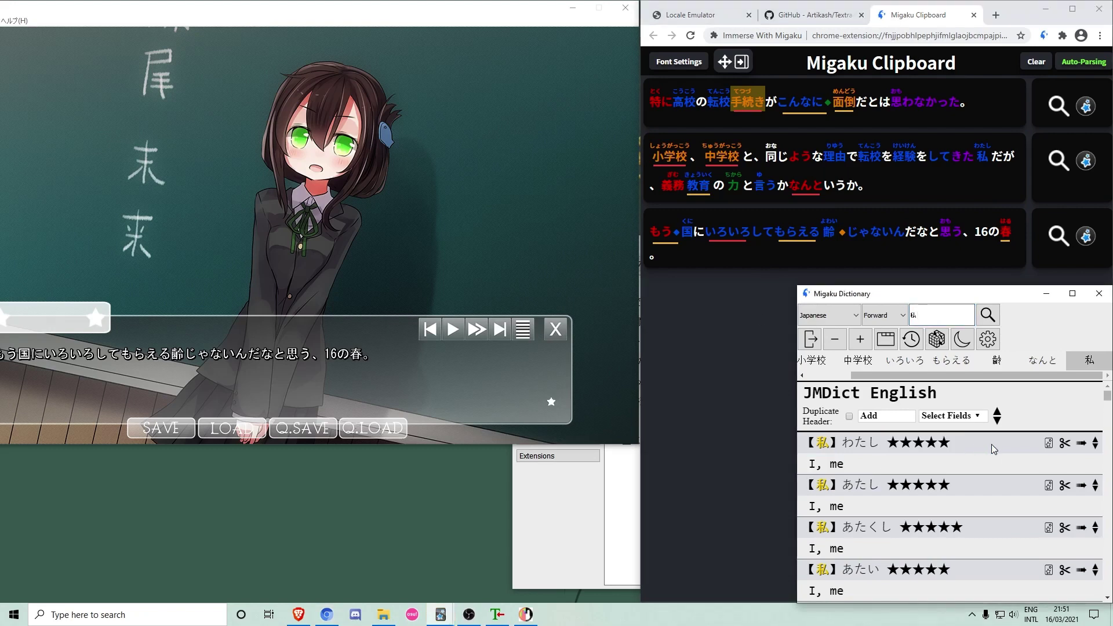
# Step: Browse the 私 dictionary entry down to its images and check the word details of 手続き and other words in the first sentence
pyautogui.moveTo(1108, 399); pyautogui.dragTo(1101, 586)
pyautogui.scroll(-1, 1013, 504)
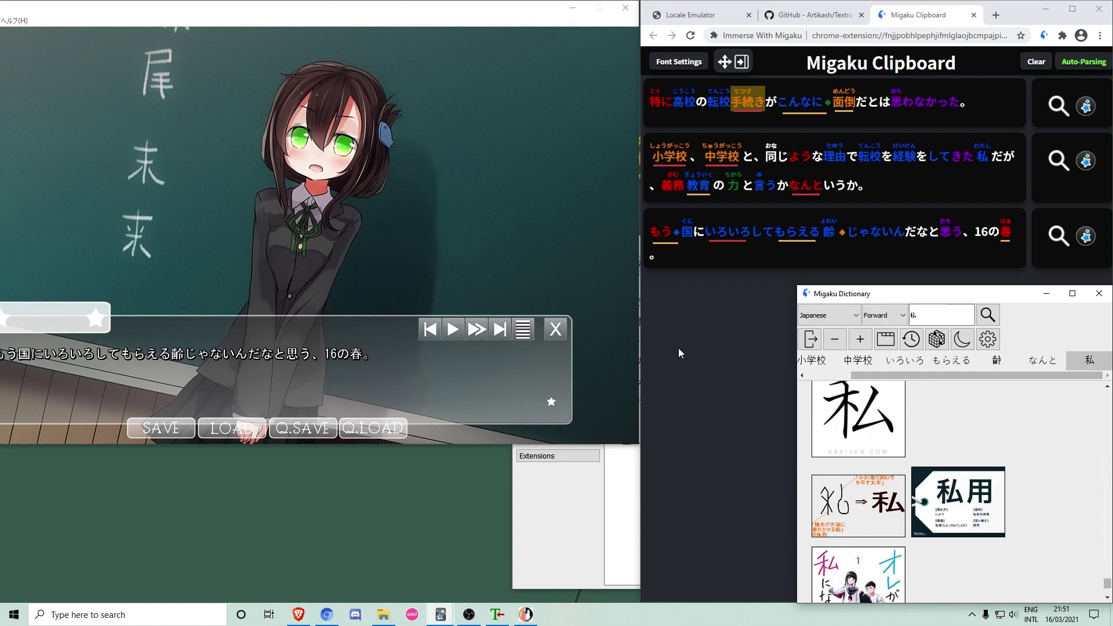
pyautogui.moveTo(744, 103)
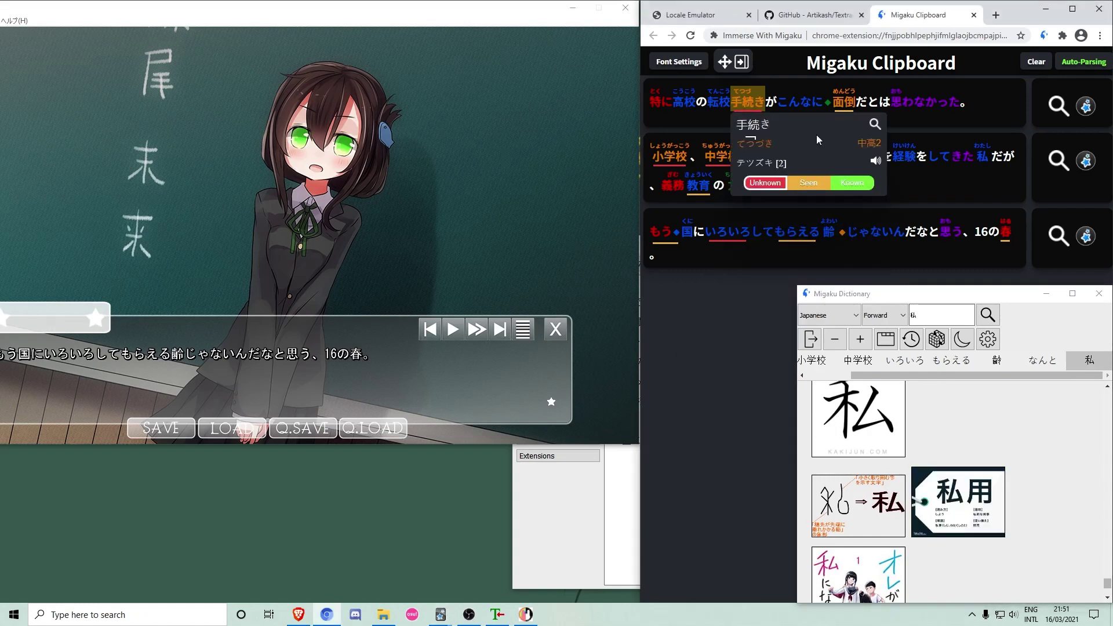
pyautogui.moveTo(848, 105)
pyautogui.moveTo(902, 108)
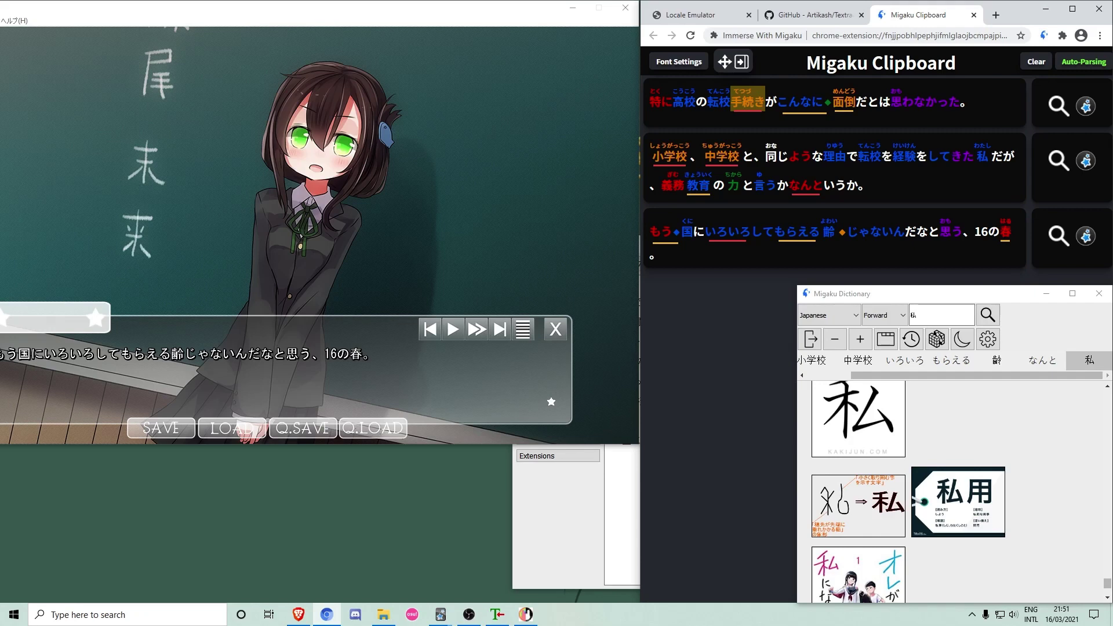
# Step: Send the first sentence to the Migaku Card Exporter, enable Add Extension Cards Automatically, and export the sentence again
pyautogui.click(1087, 106)
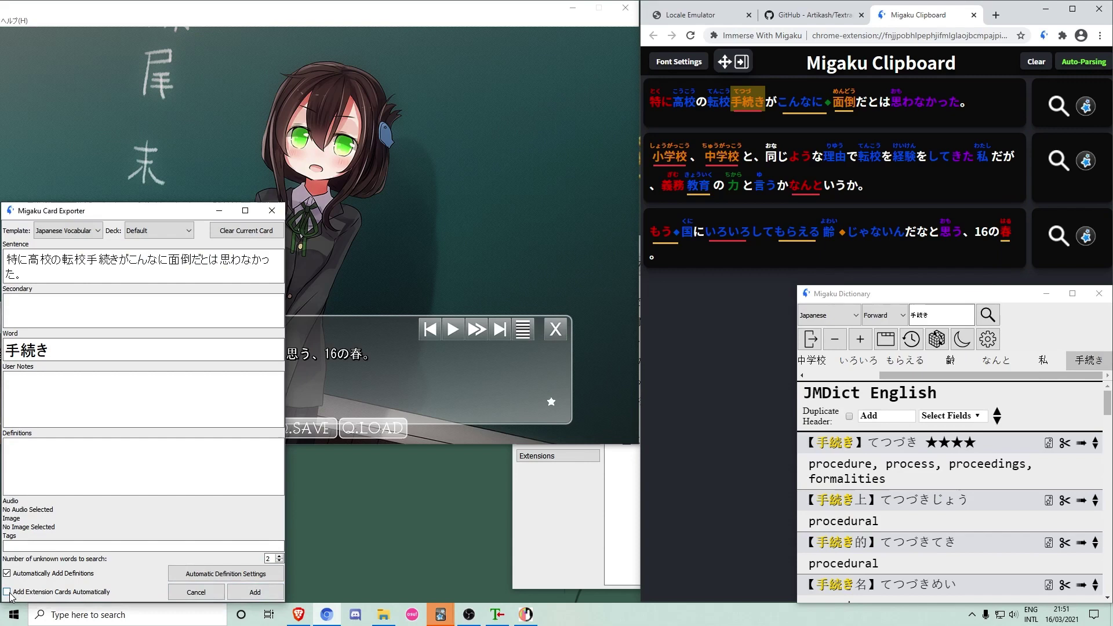
pyautogui.click(196, 592)
pyautogui.click(1086, 107)
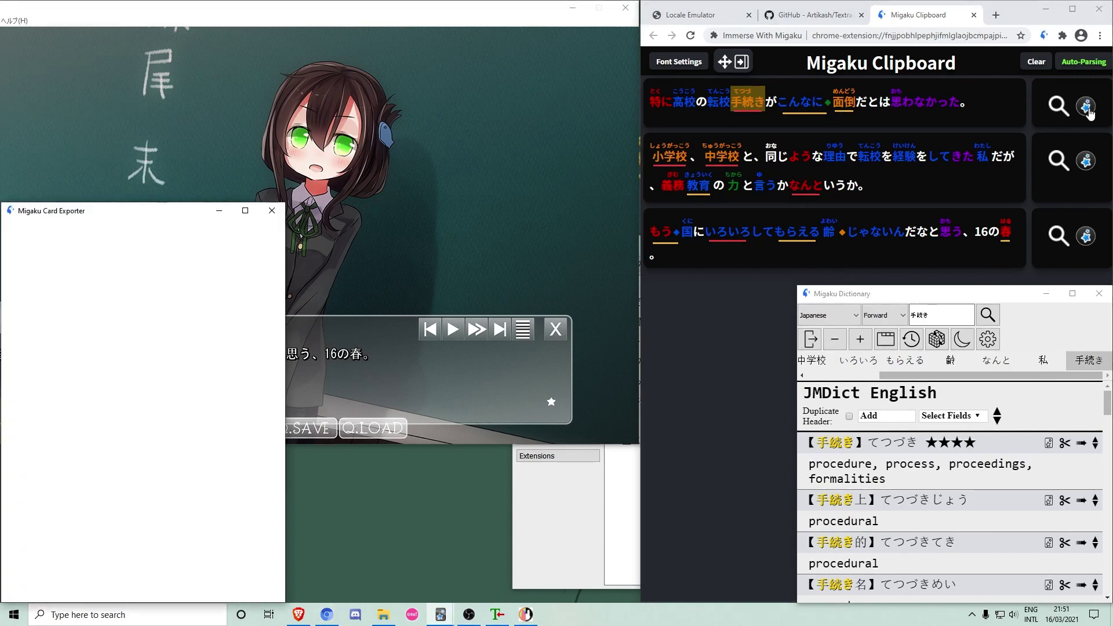
# Step: Switch to Anki, start studying the Default deck, and reveal the answer of the new card
pyautogui.click(330, 551)
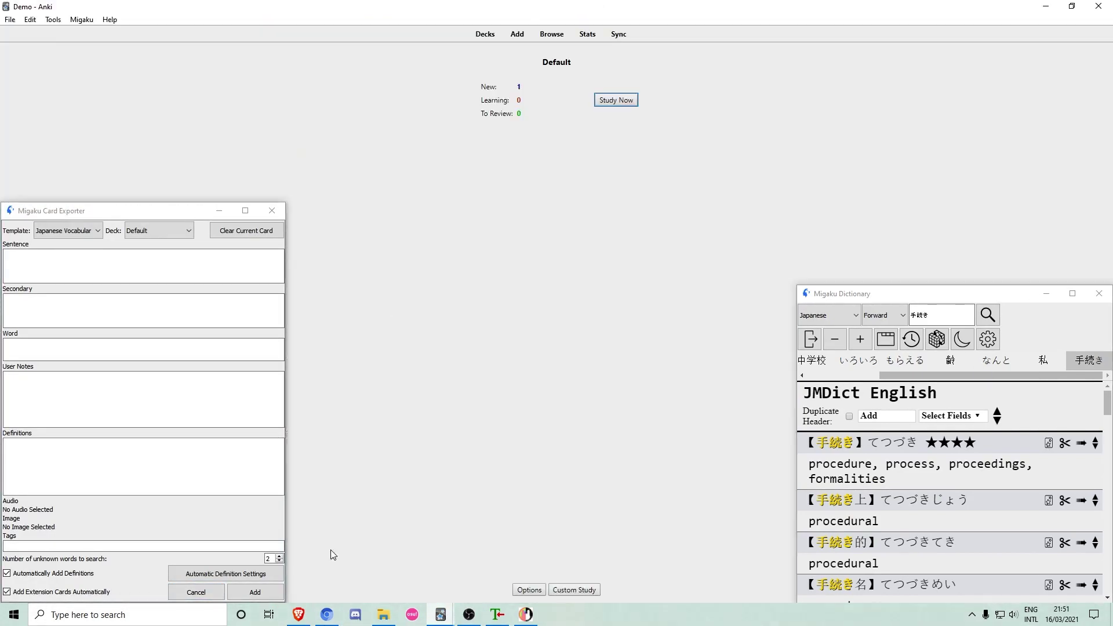
pyautogui.click(616, 100)
pyautogui.click(559, 589)
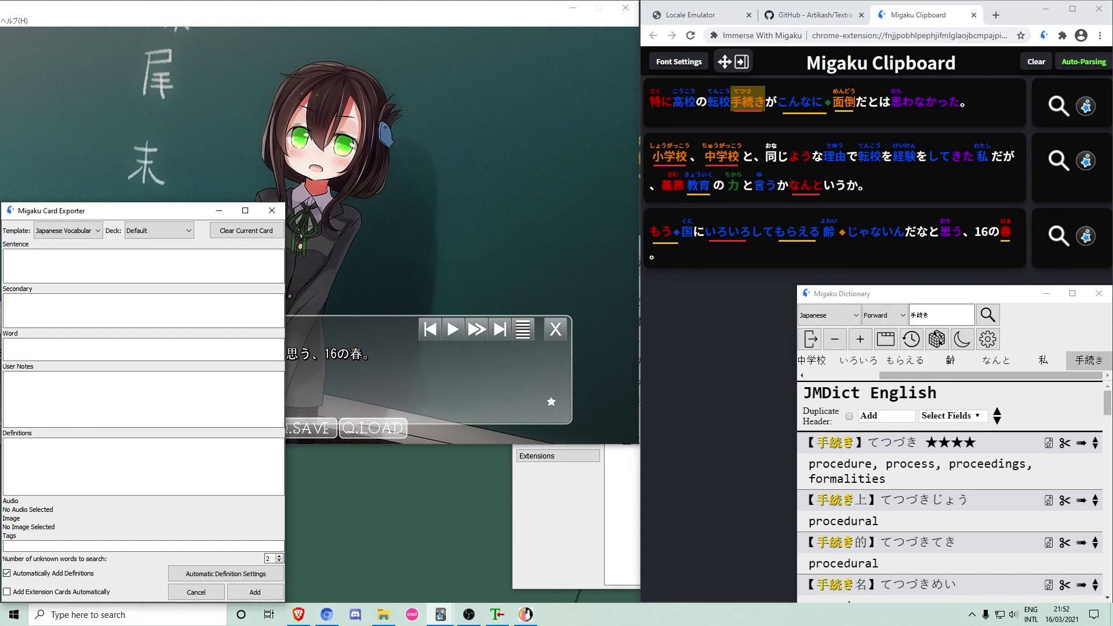
# Step: Export only the selected text 特に高校の転校手続きがこんなに, and after it the whole second sentence, to the Migaku Card Exporter
pyautogui.moveTo(648, 103); pyautogui.dragTo(825, 106)
pyautogui.hotkey('ctrl', 'b')
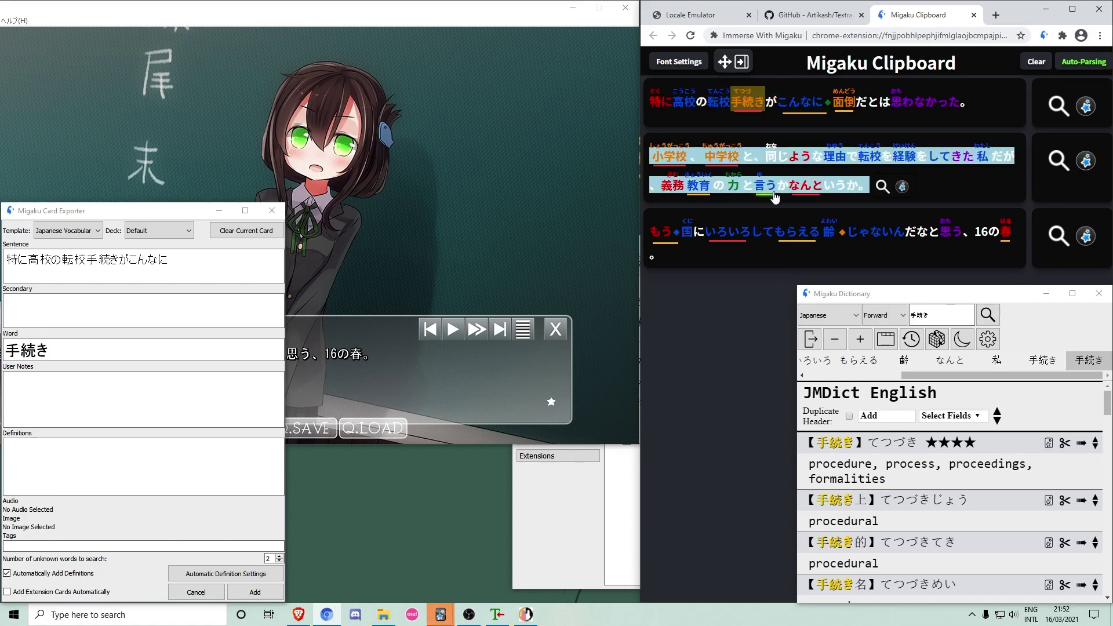
pyautogui.click(903, 186)
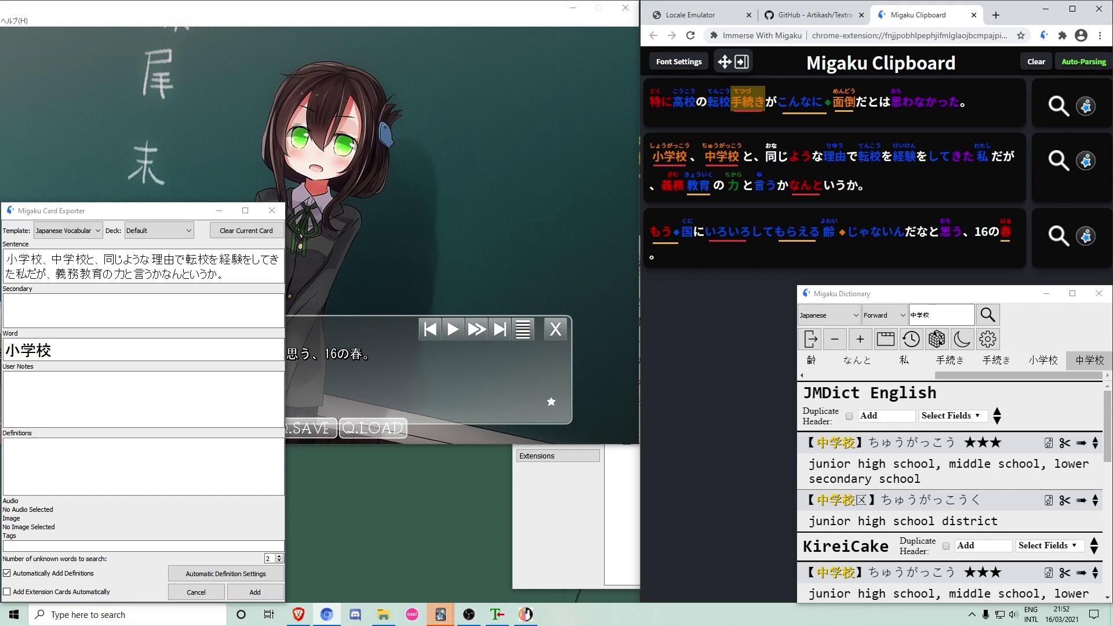
# Step: Open a new browser tab in a maximised window and load the 無職転生 web novel page
pyautogui.click(995, 12)
pyautogui.doubleClick(1053, 16)
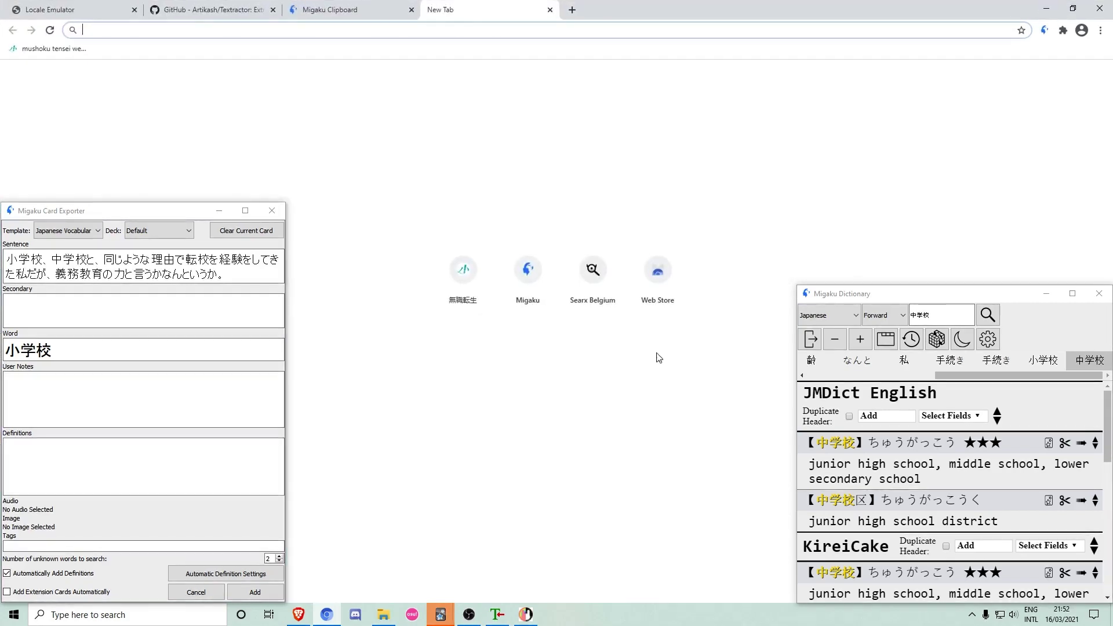
pyautogui.click(460, 267)
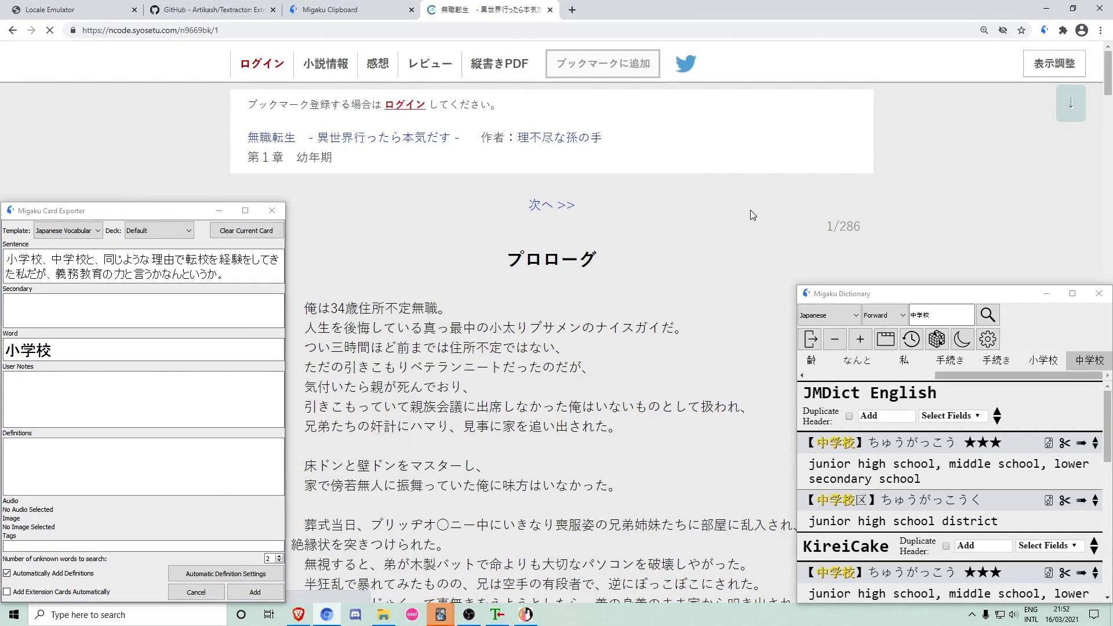
# Step: Parse the Japanese text of the novel page with Migaku and collapse the Migaku toolbar
pyautogui.moveTo(154, 84)
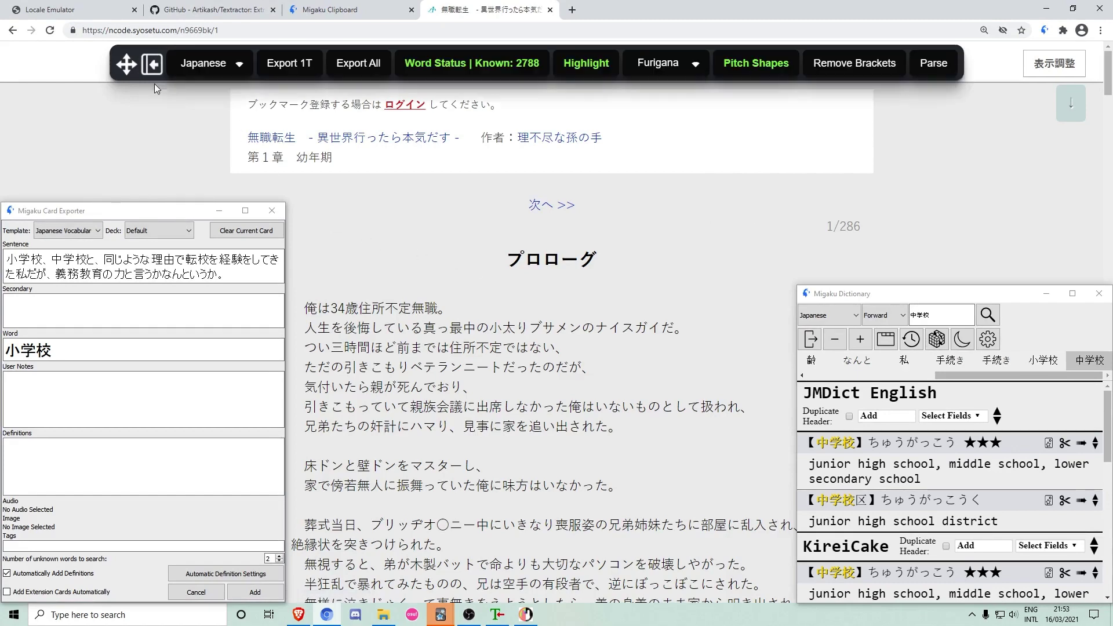
pyautogui.click(933, 62)
pyautogui.click(153, 70)
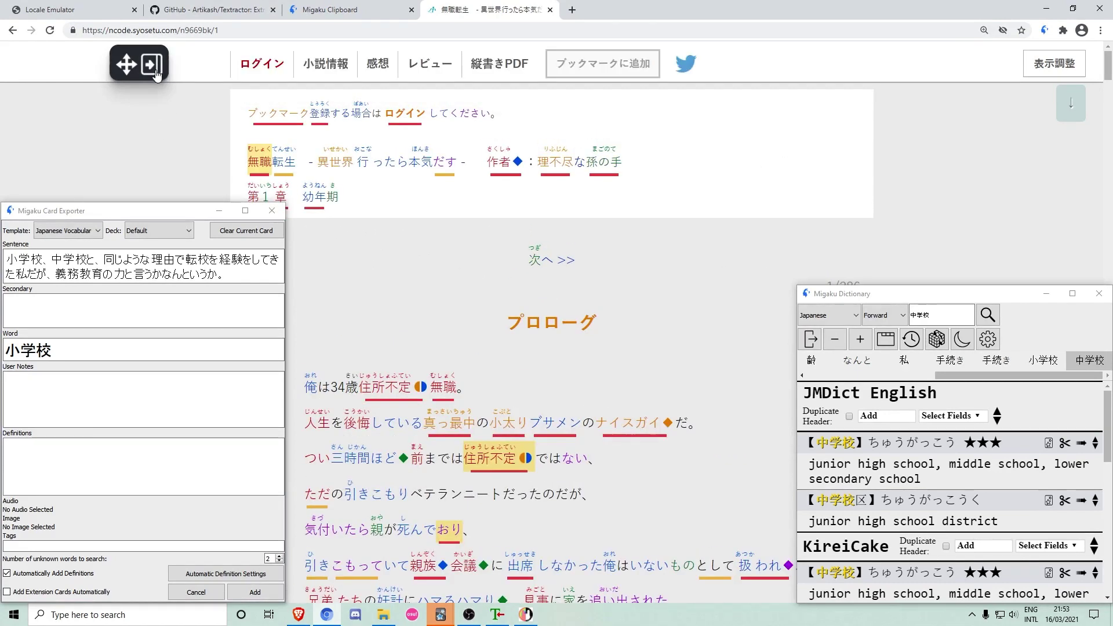
# Step: Look up 無職 and 小太り in the prologue and send the sentence containing the highlighted 住所不定 to the card exporter
pyautogui.scroll(-3, 371, 244)
pyautogui.moveTo(545, 260)
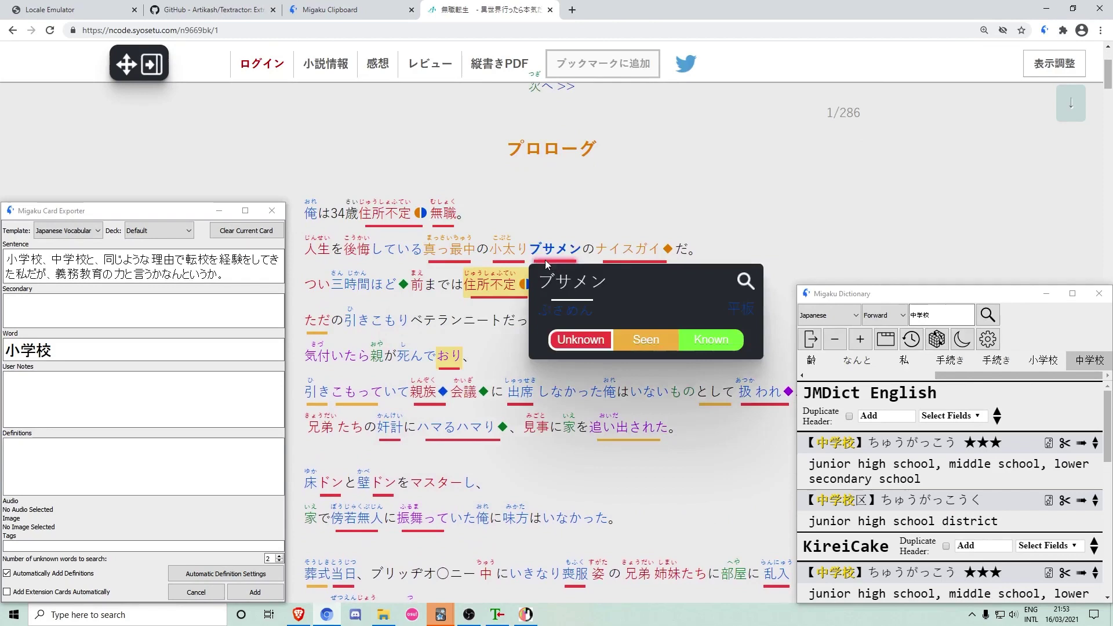
pyautogui.moveTo(344, 400)
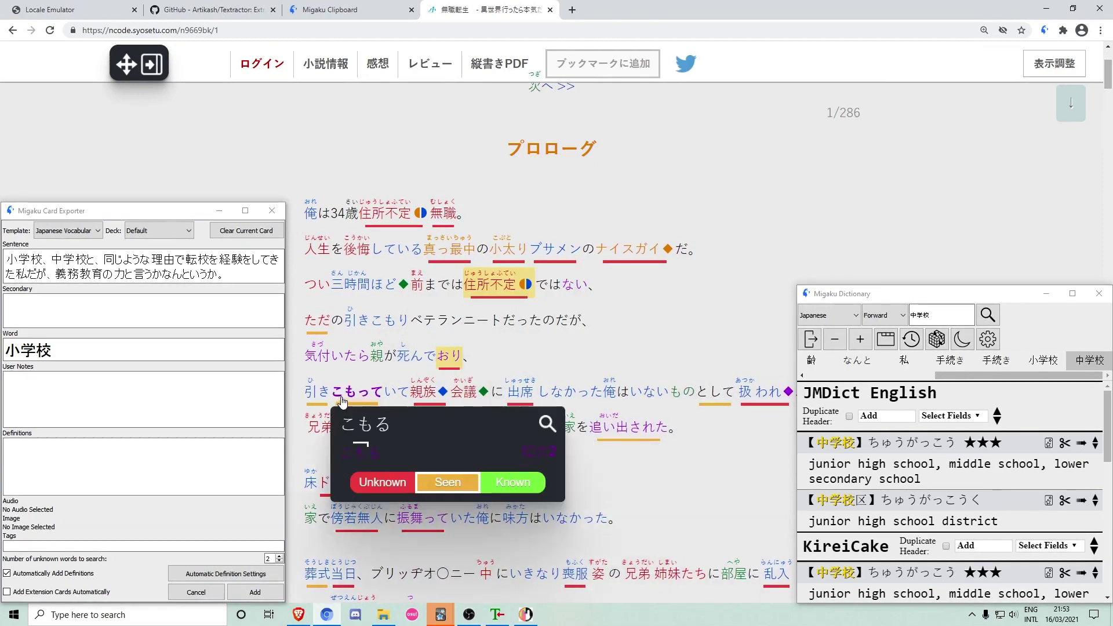
pyautogui.click(444, 213)
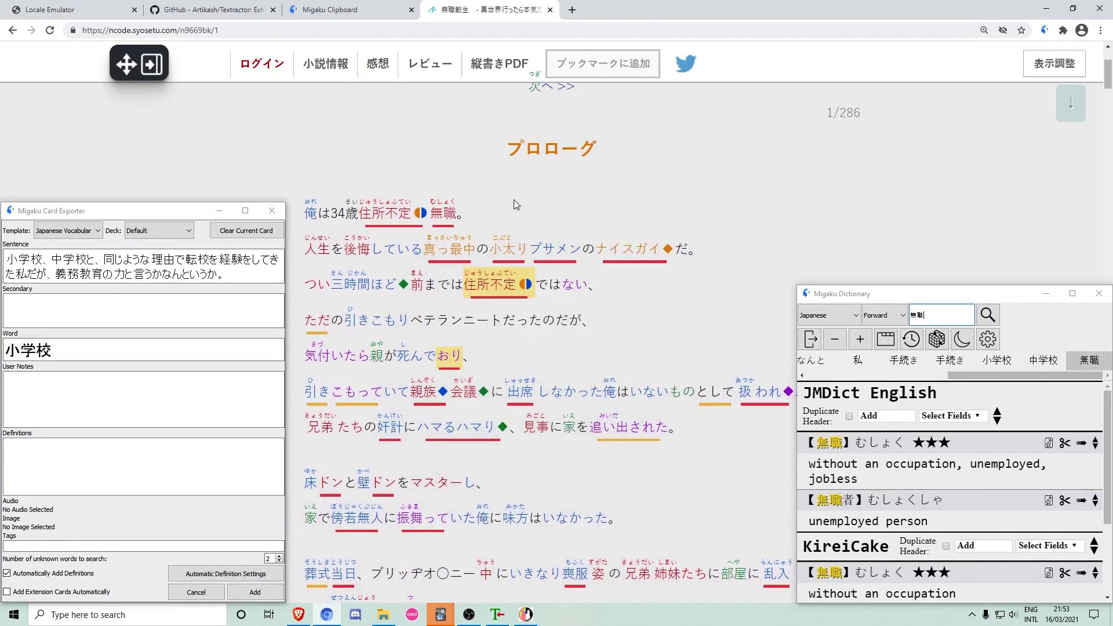
pyautogui.click(497, 253)
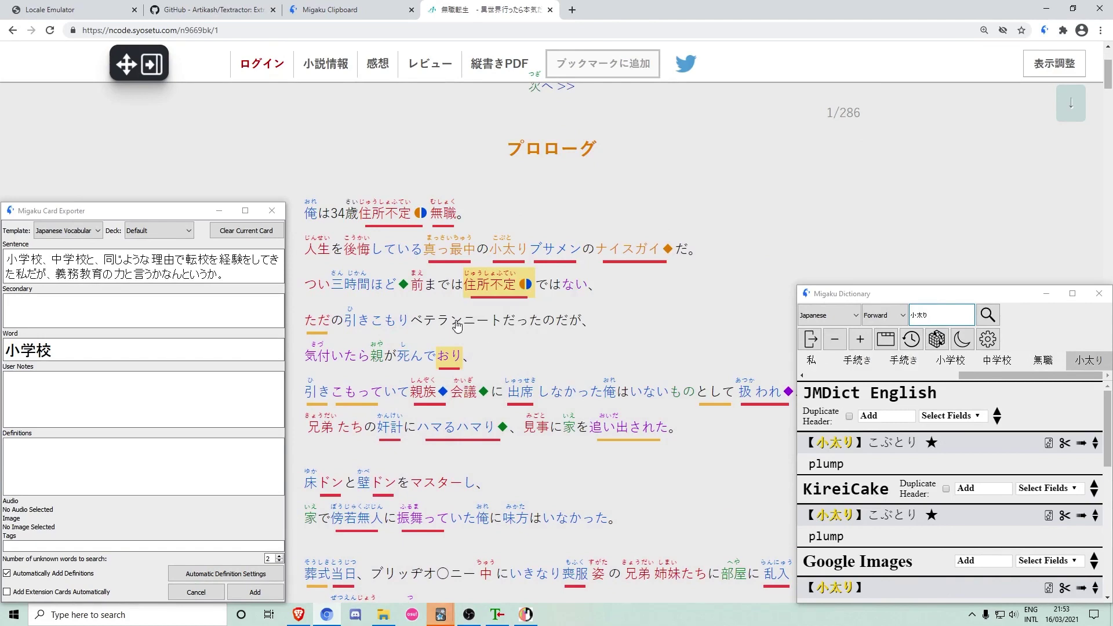
pyautogui.moveTo(439, 298)
pyautogui.click(650, 291)
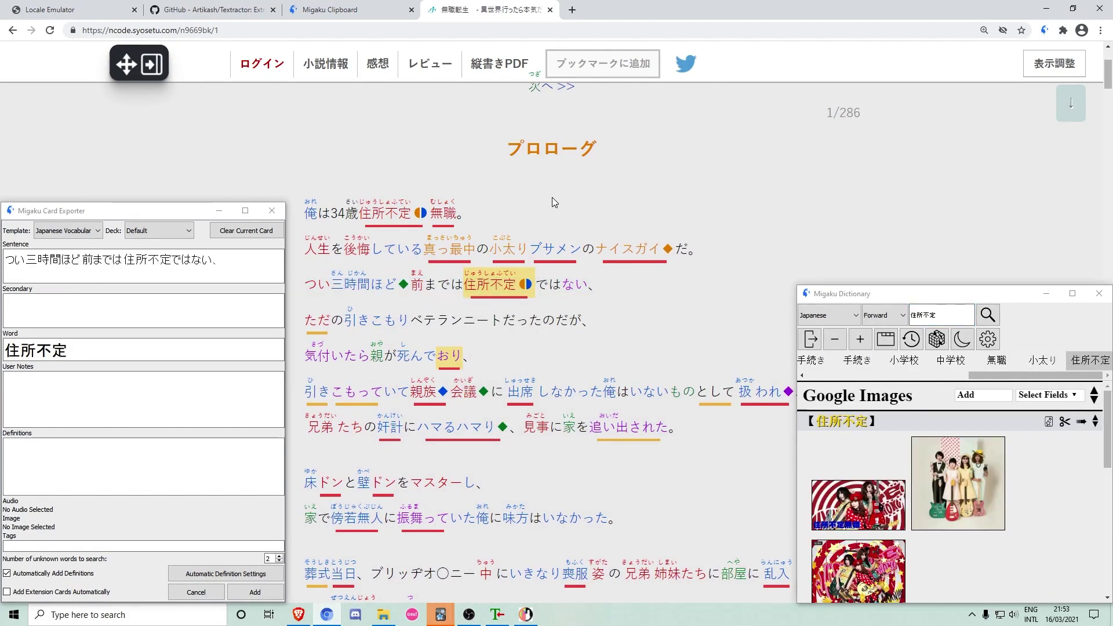